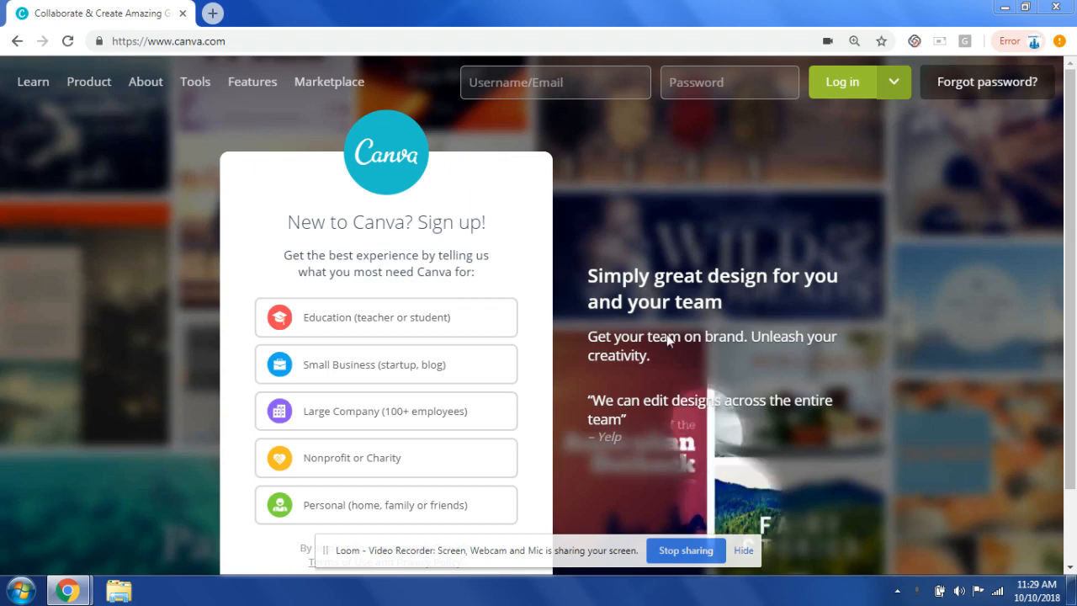
Step: Log in to Canva with the council's account e-mail and the account password
click(526, 90)
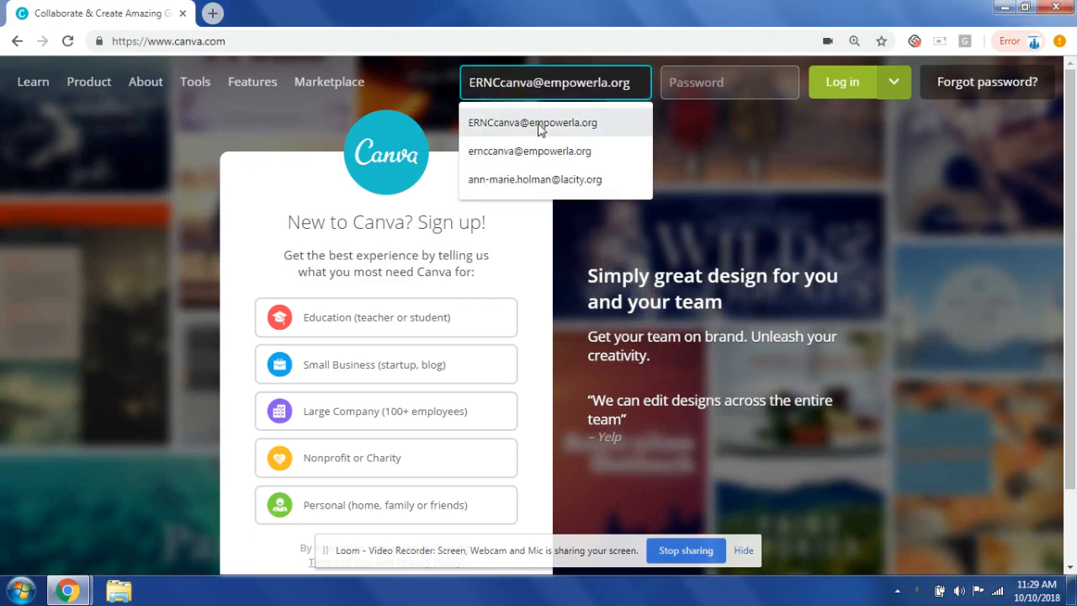
click(537, 123)
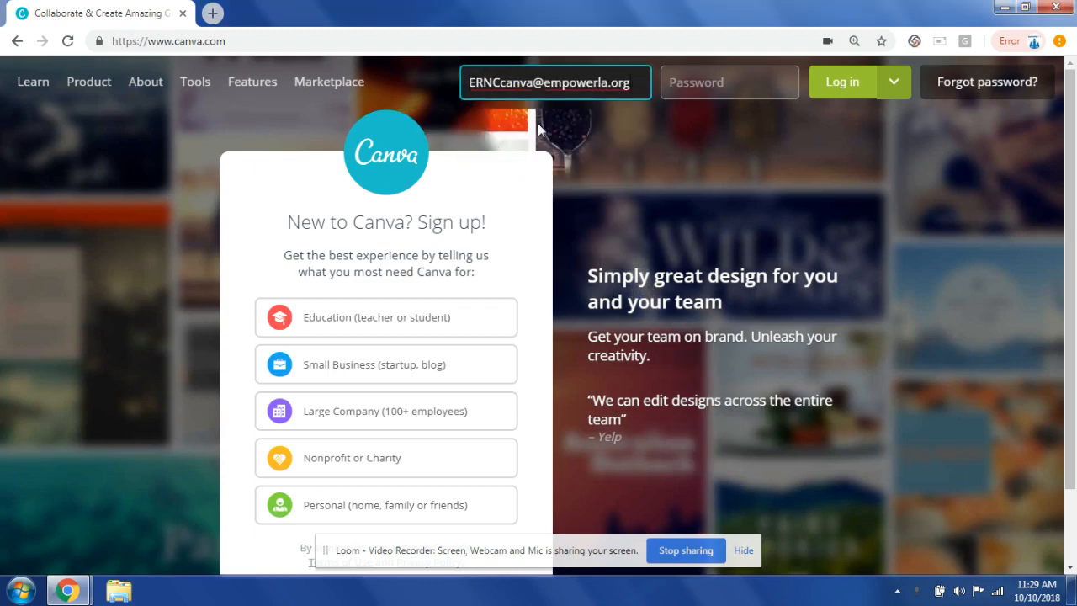
click(695, 77)
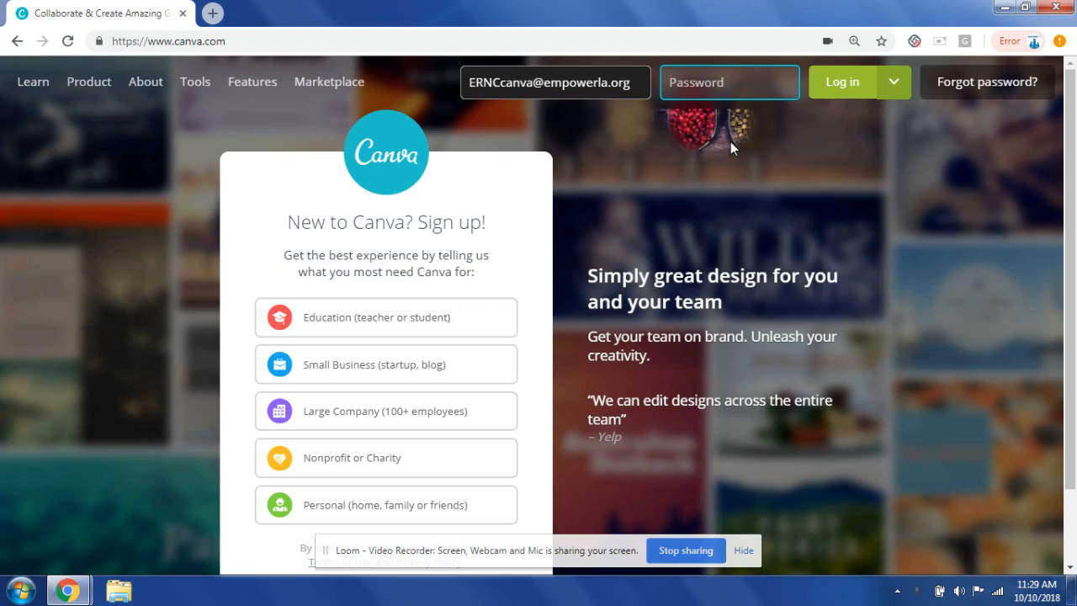
text(••••)
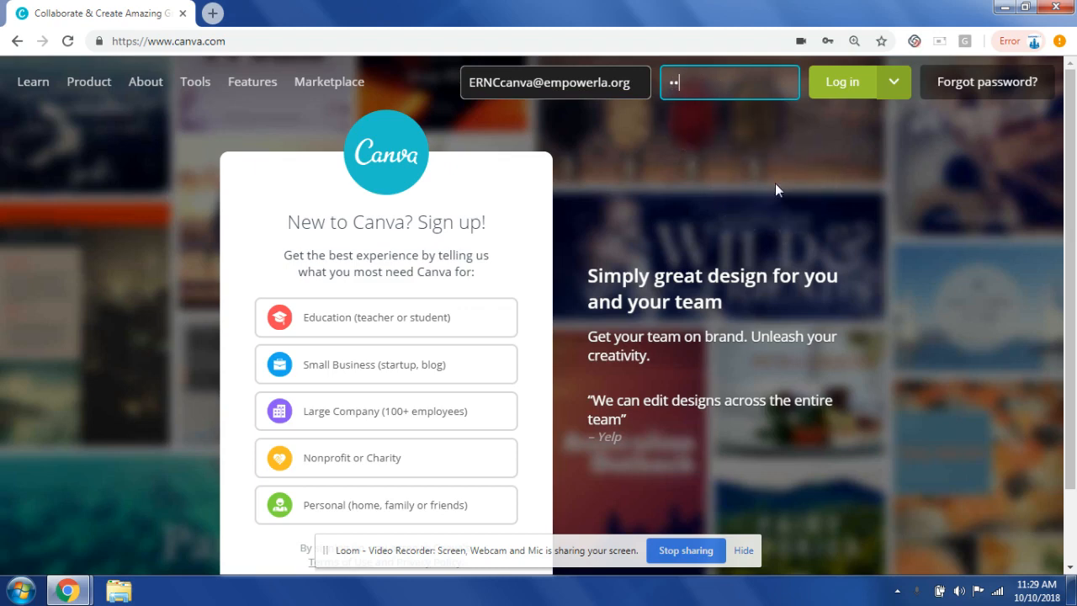
text(••••)
key(Return)
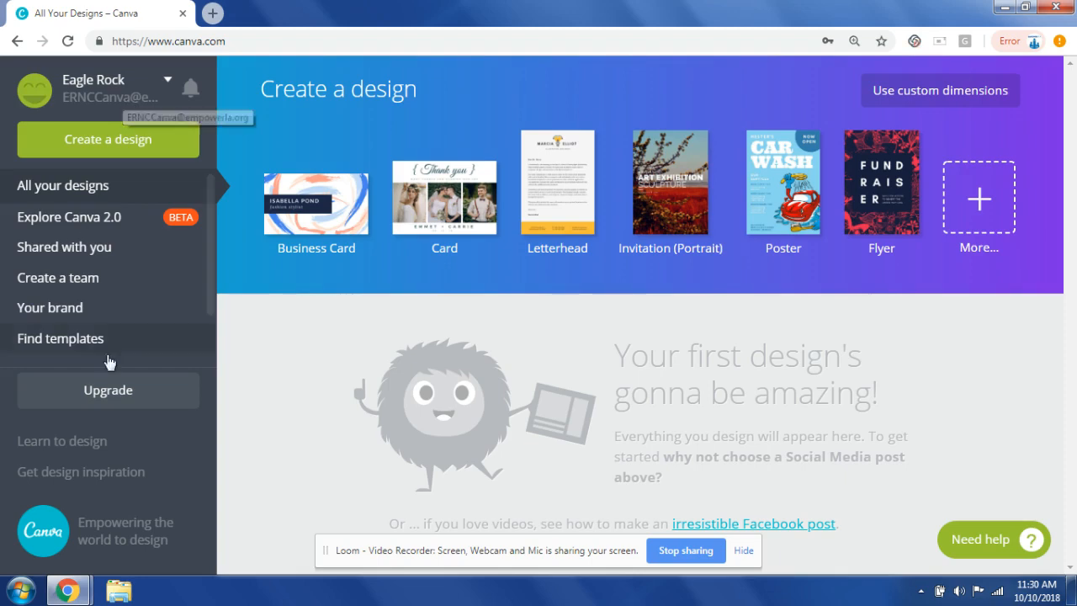
Step: Switch from the personal account to the EmpowerLA team and open its brand page
click(81, 88)
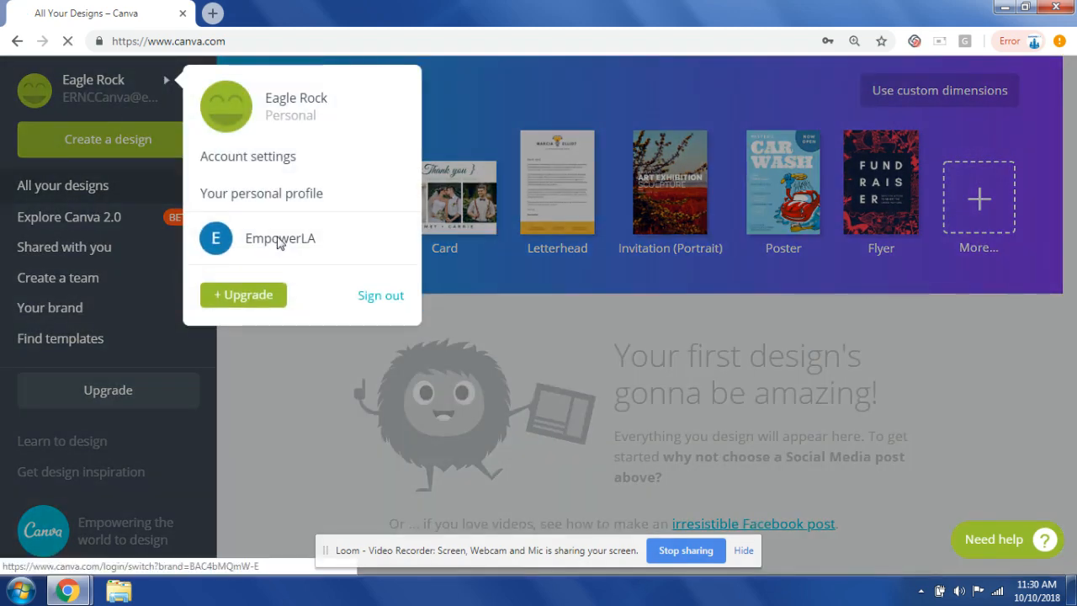
click(280, 243)
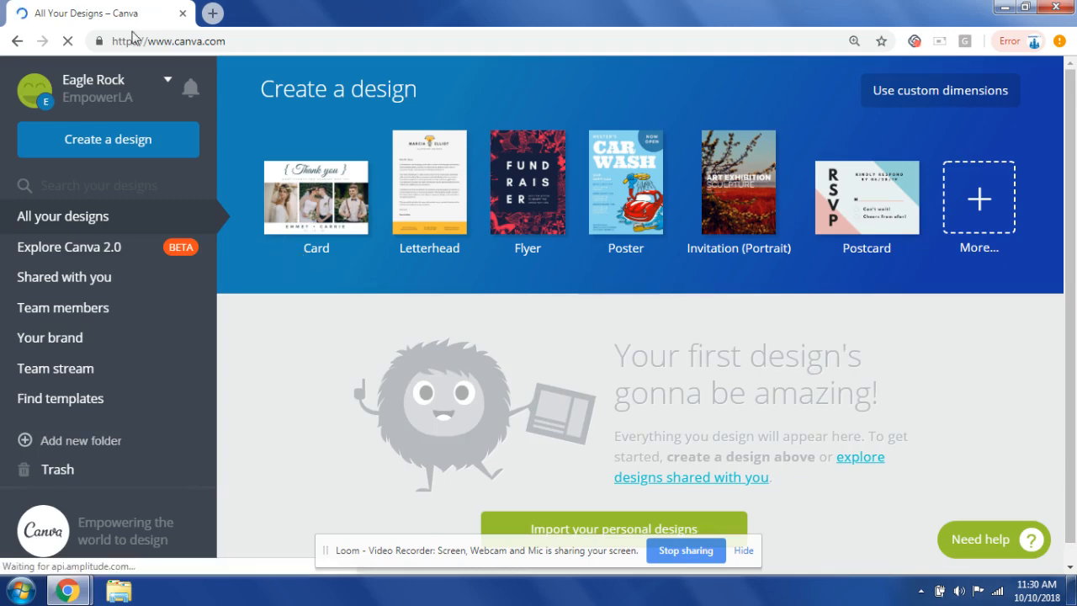
click(31, 340)
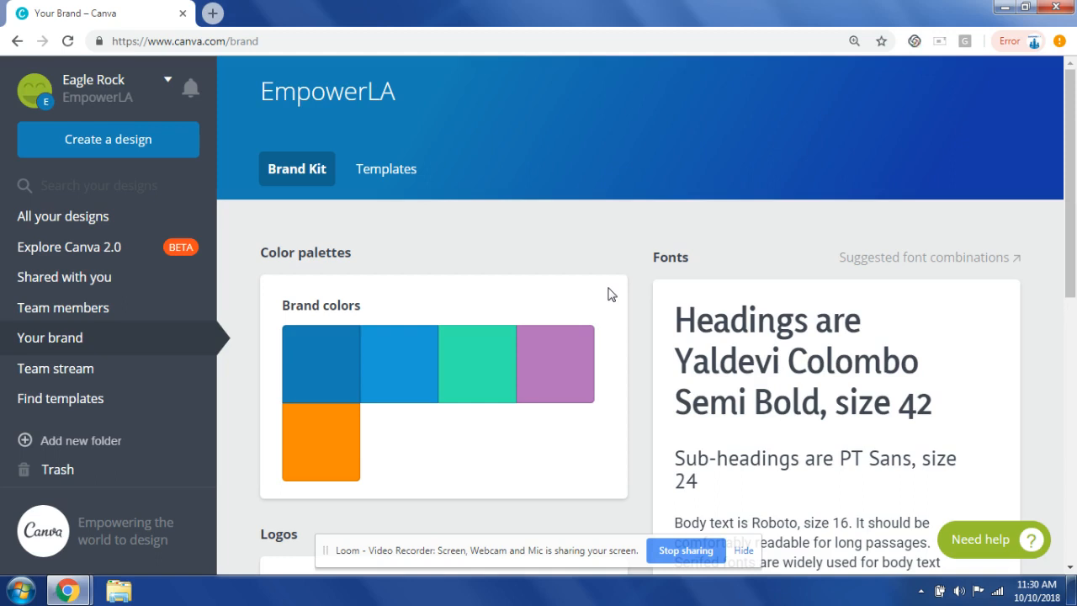
Step: Browse the team's brand templates and open the Bus Bench template for editing
click(400, 172)
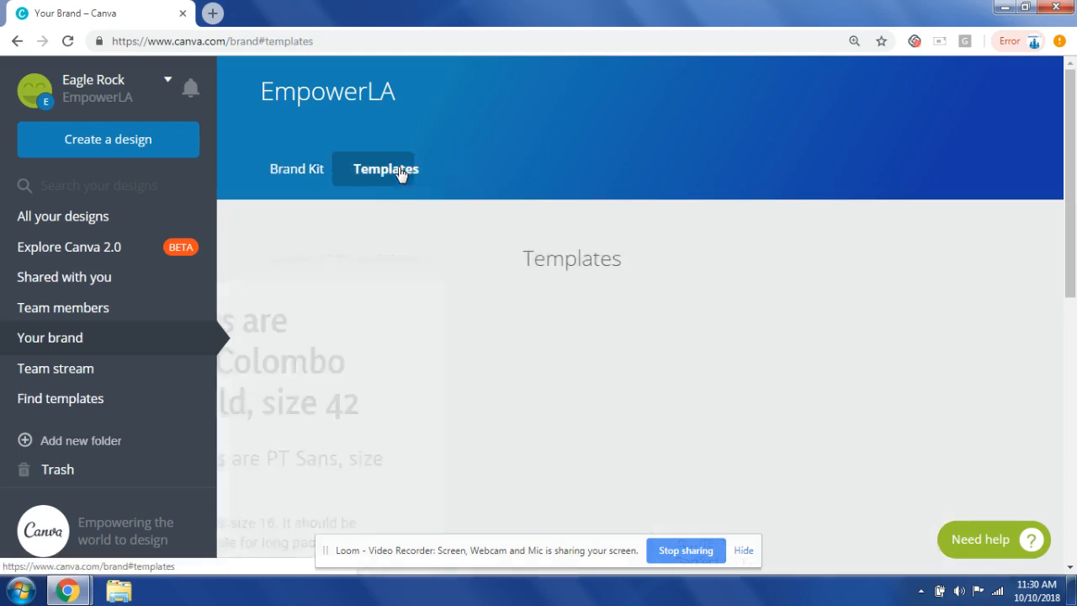
scroll(593, 212, down, 3)
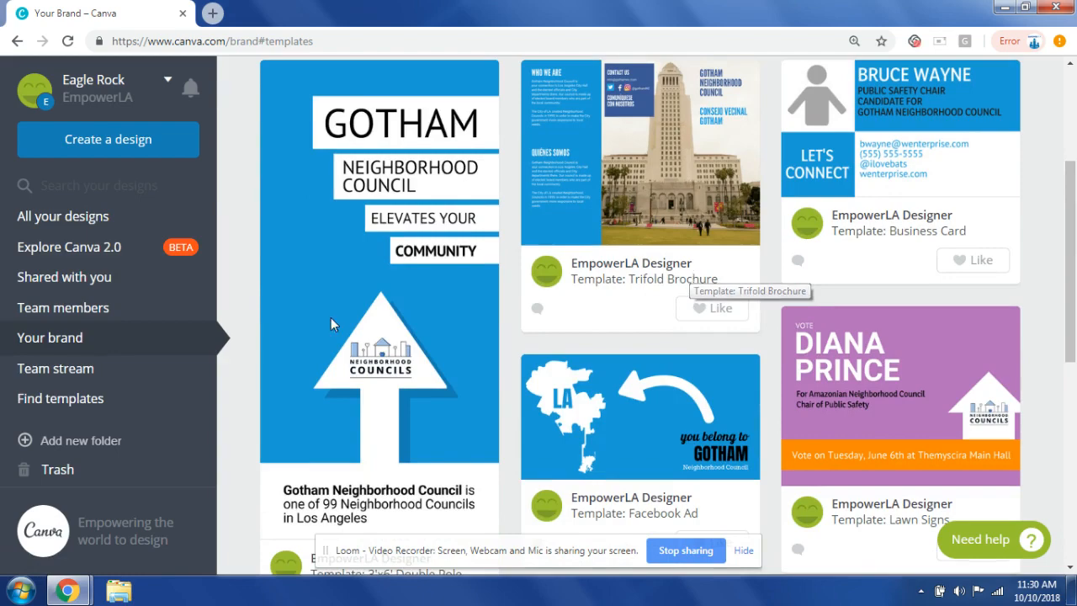
scroll(381, 287, down, 1)
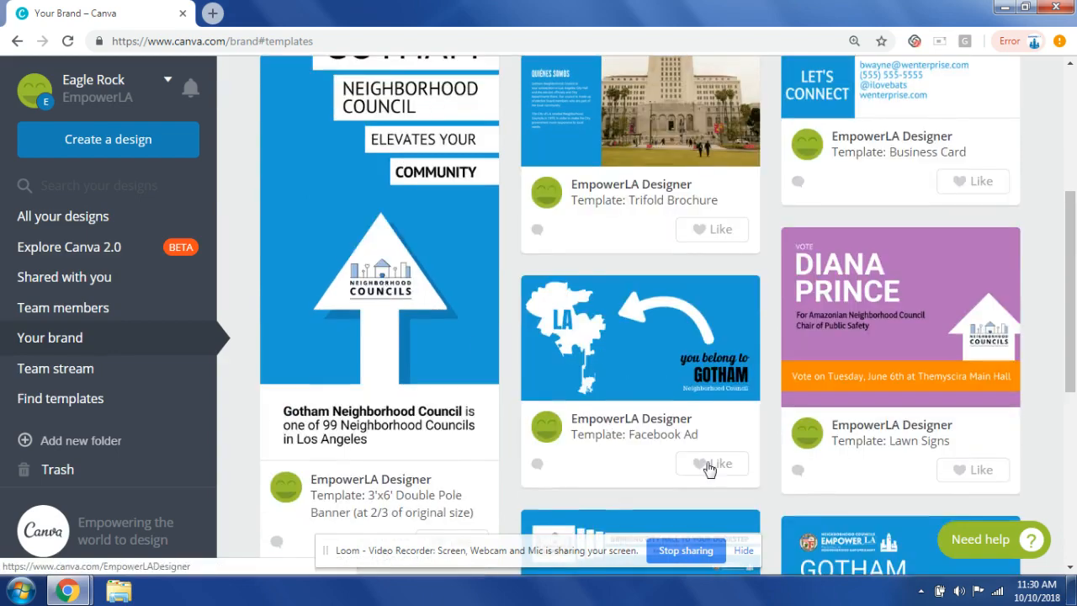
scroll(707, 429, down, 2)
scroll(698, 412, down, 3)
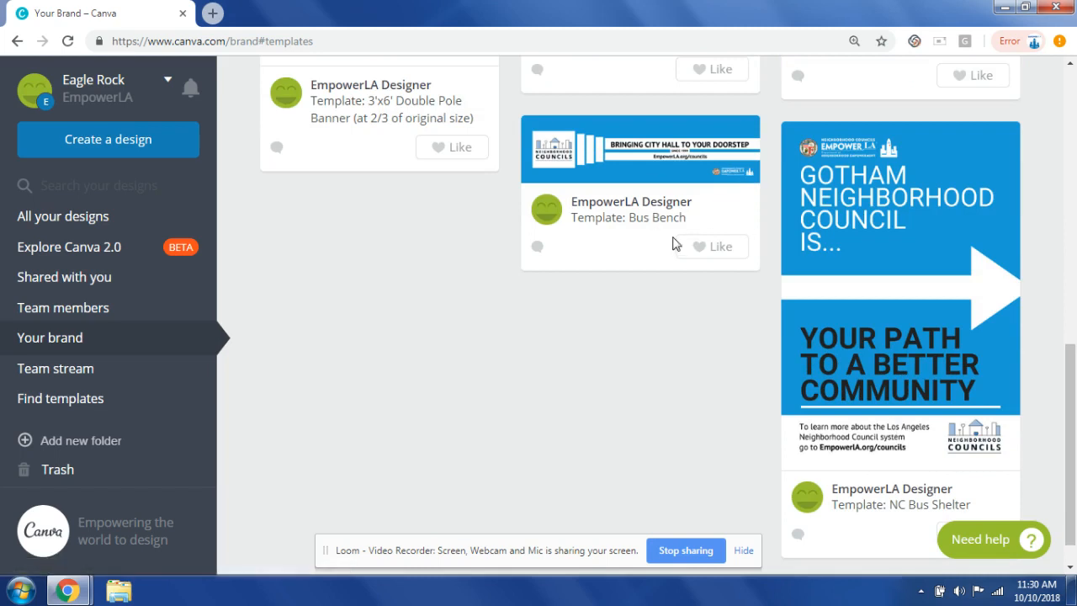
click(653, 178)
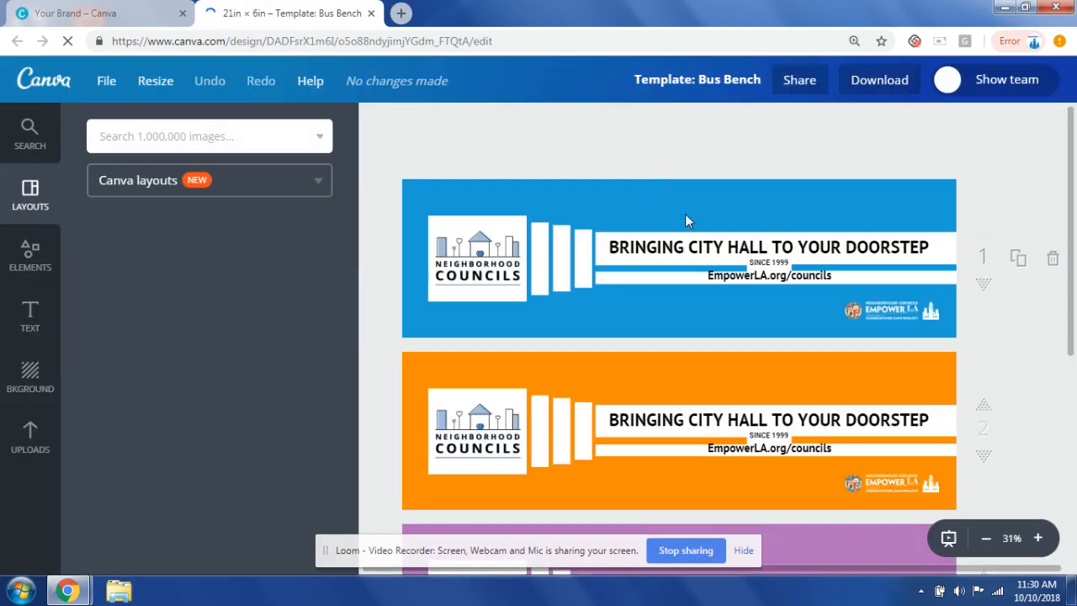
Step: Review the template's colour versions and delete the Neighborhood Councils logo from the blue design on page 1
scroll(636, 217, down, 5)
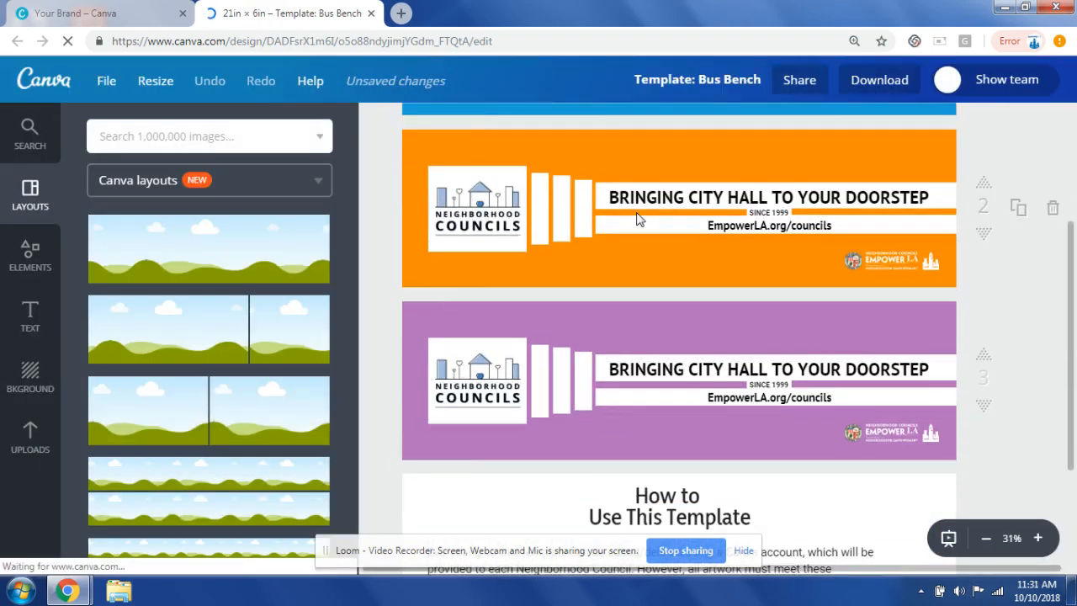
scroll(637, 217, up, 3)
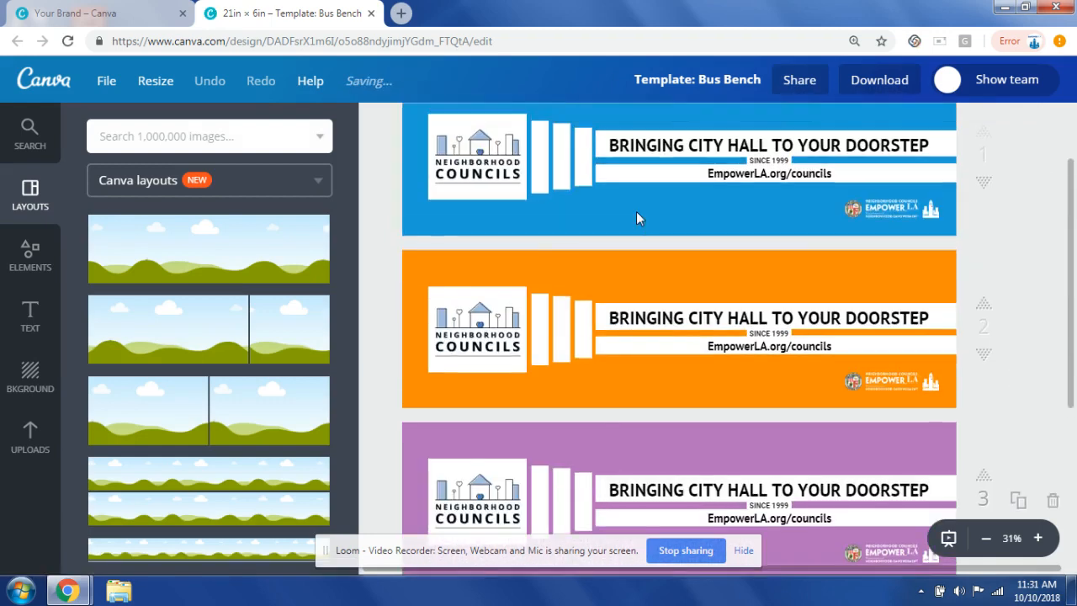
scroll(637, 217, up, 2)
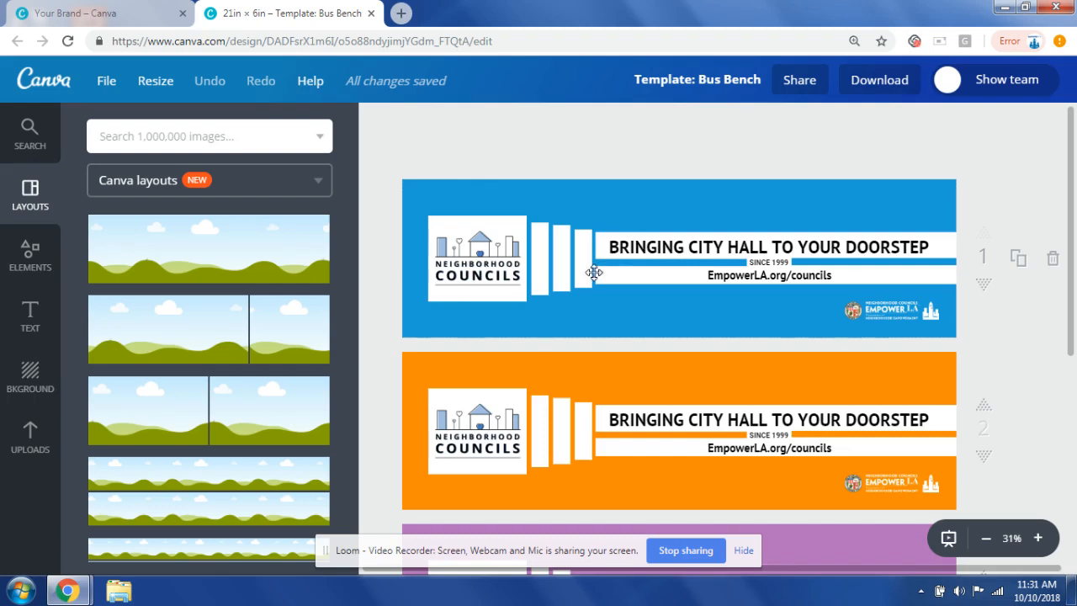
click(486, 269)
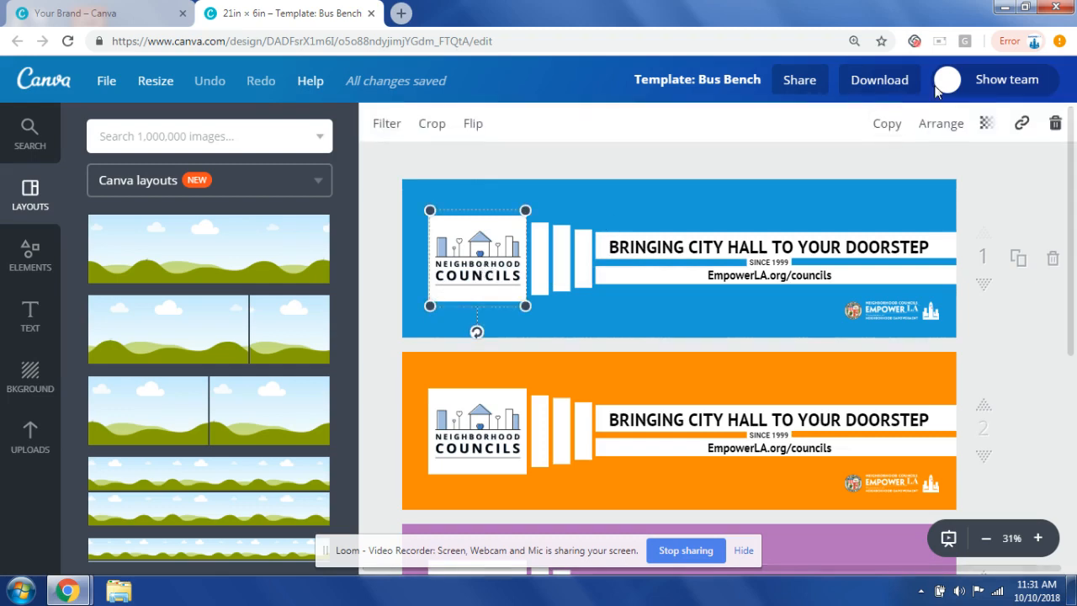
click(1054, 127)
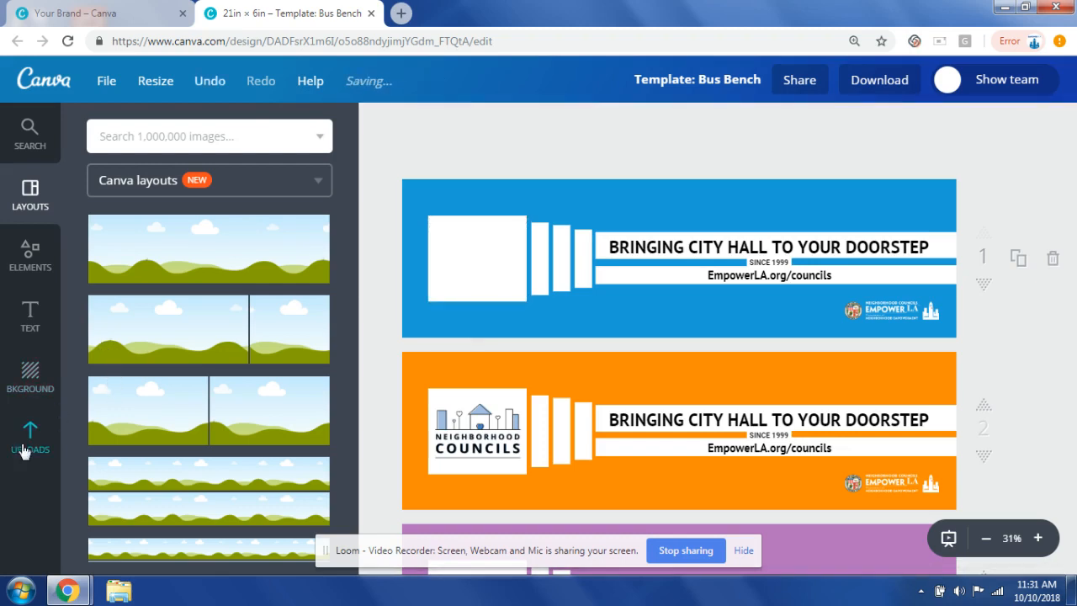
Step: Upload the Eagle Rock NC logo image from the Desktop to the uploaded images
click(25, 450)
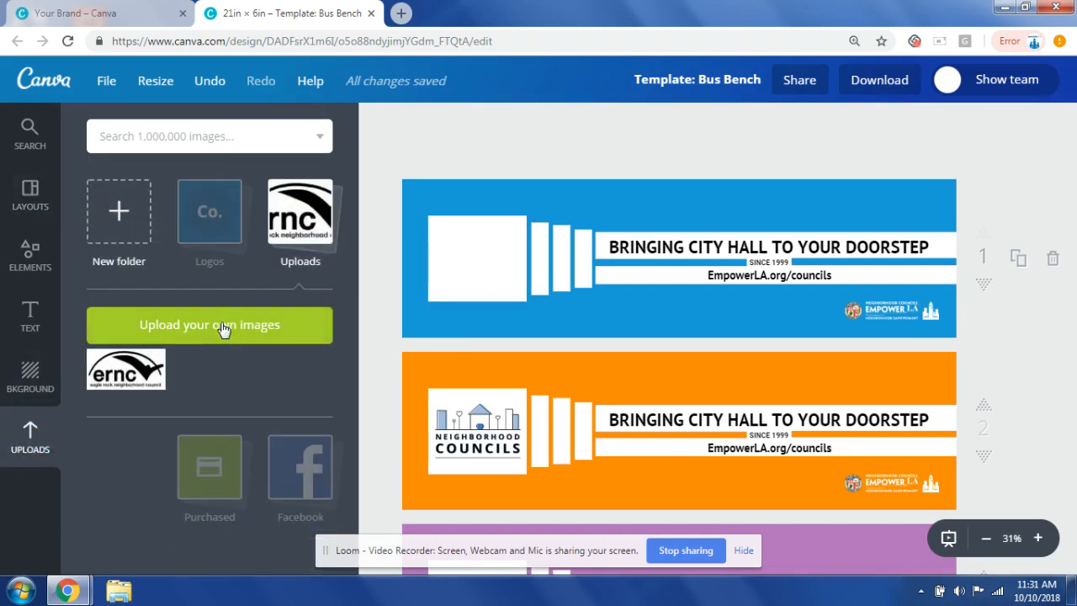
click(223, 328)
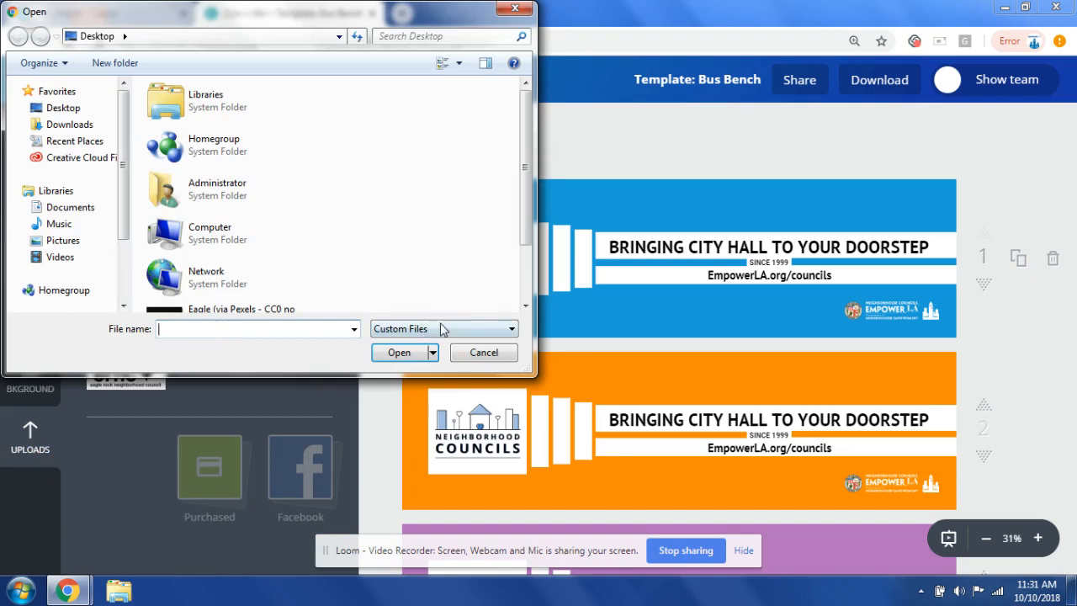
click(526, 288)
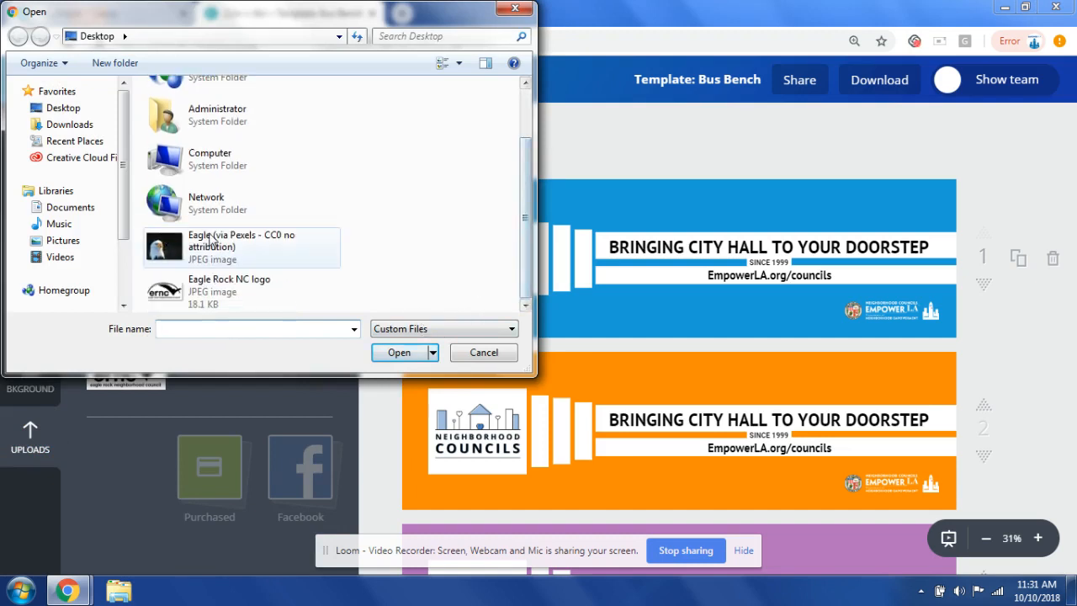
click(229, 304)
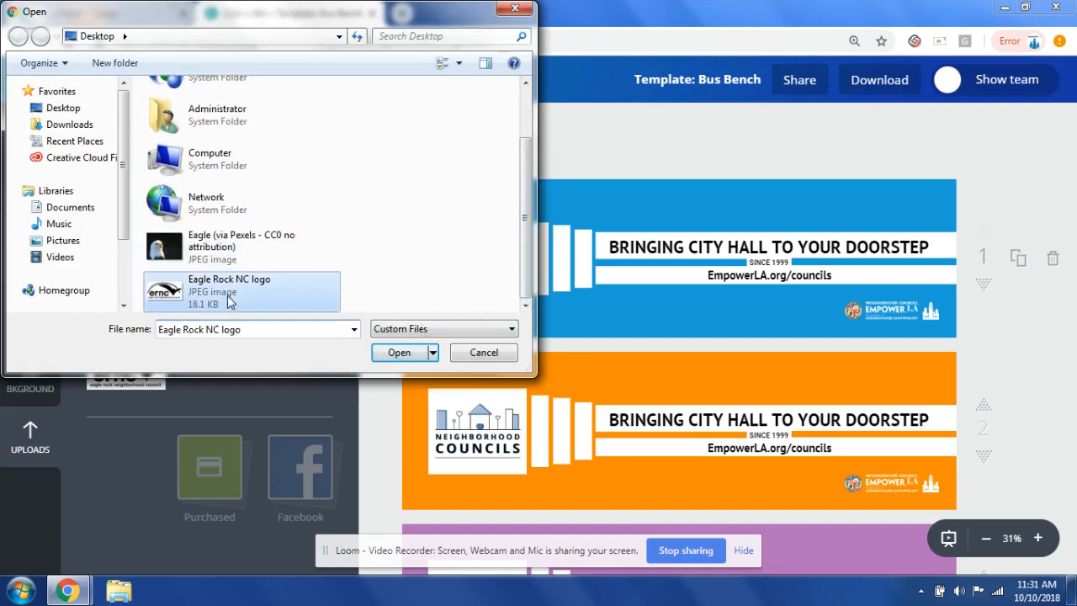
click(383, 358)
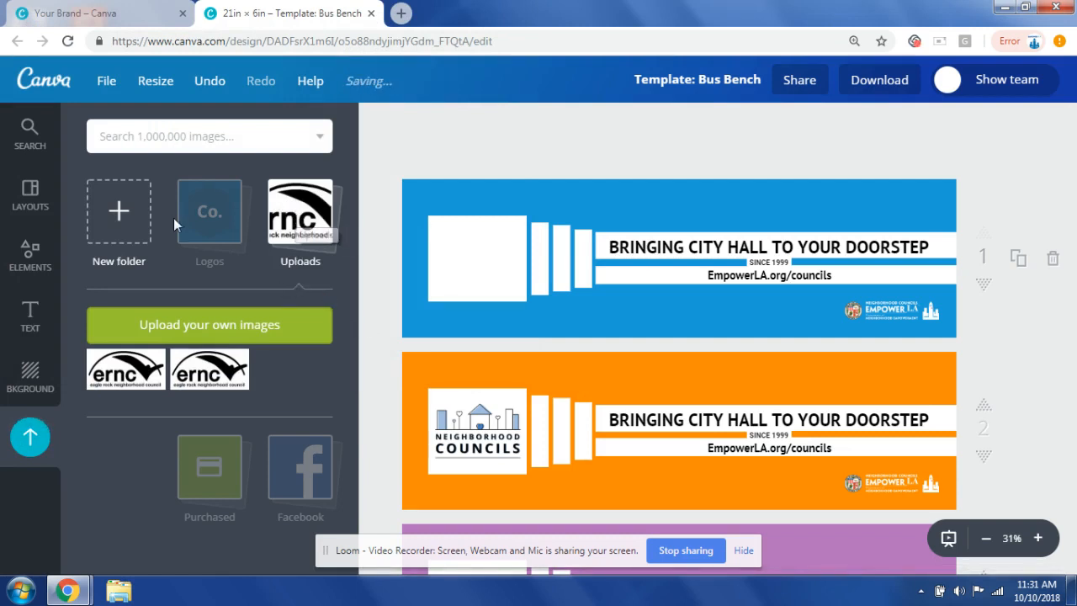
Step: Add the uploaded ERNC logo to page 1 and fit it inside the empty white square on the blue design
click(227, 220)
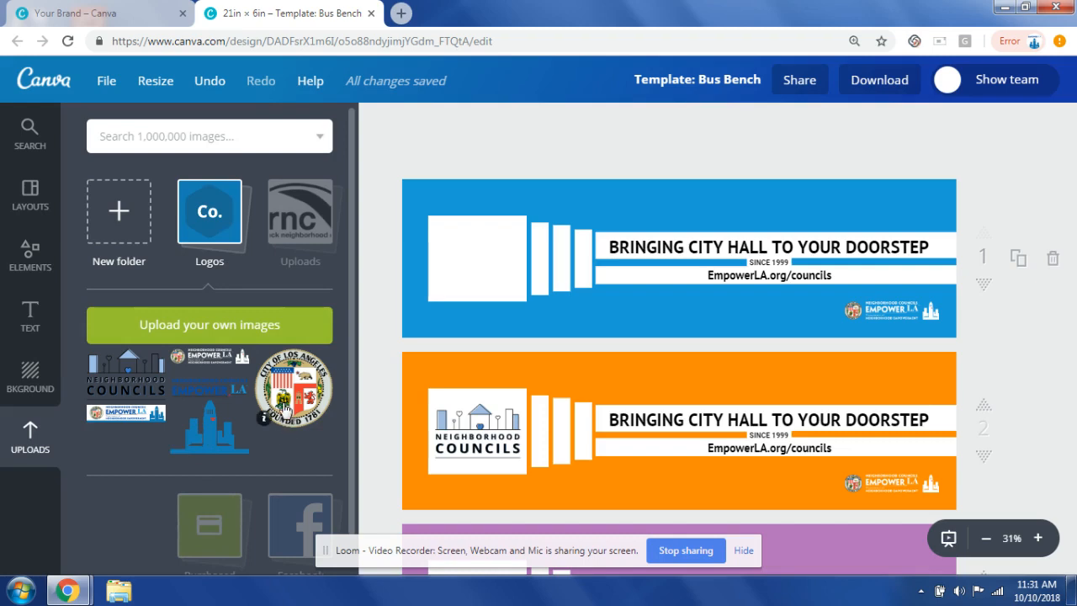
click(301, 226)
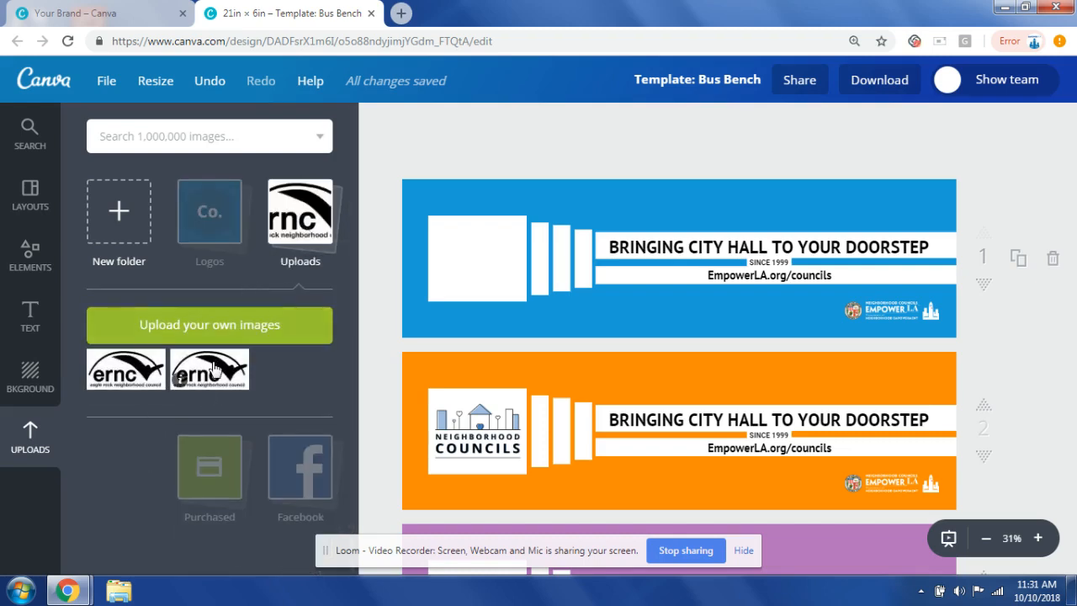
click(213, 367)
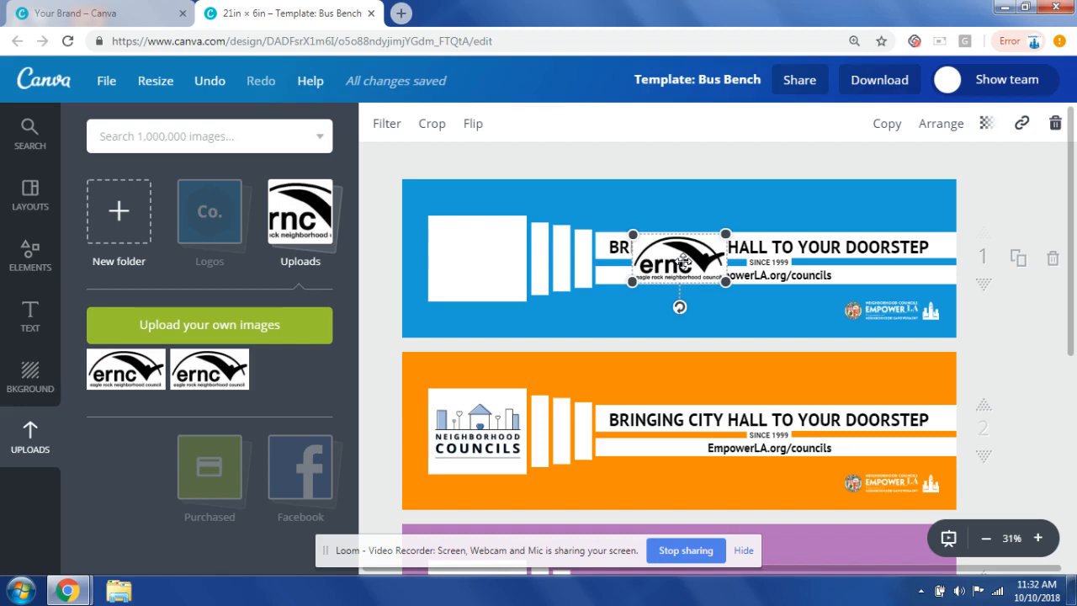
drag(683, 259, 480, 271)
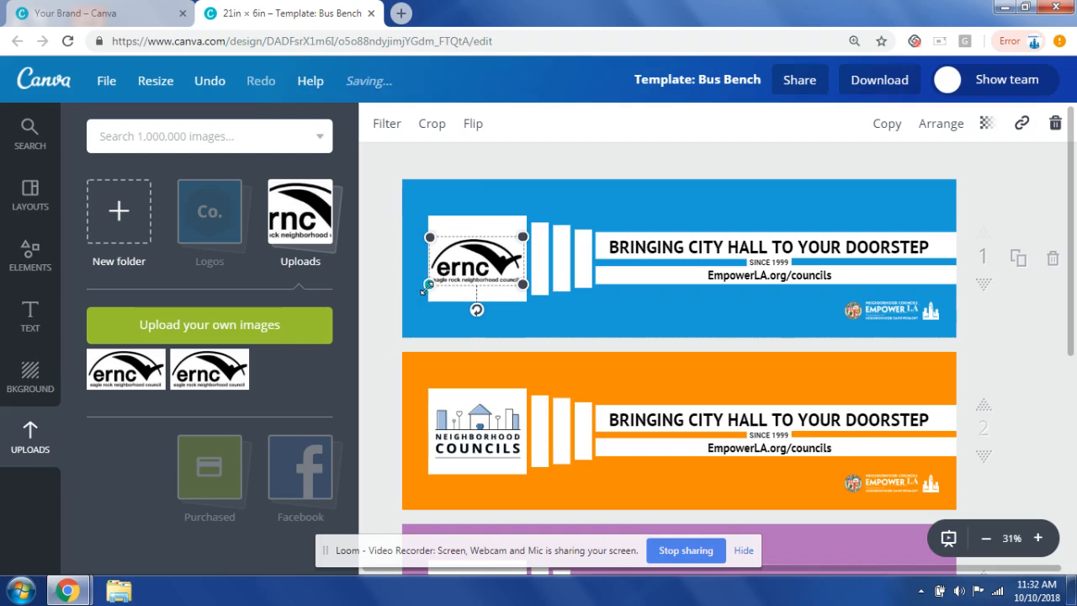
mouse_move(423, 290)
mouse_down()
mouse_move(440, 286)
mouse_move(423, 286)
mouse_up()
click(621, 308)
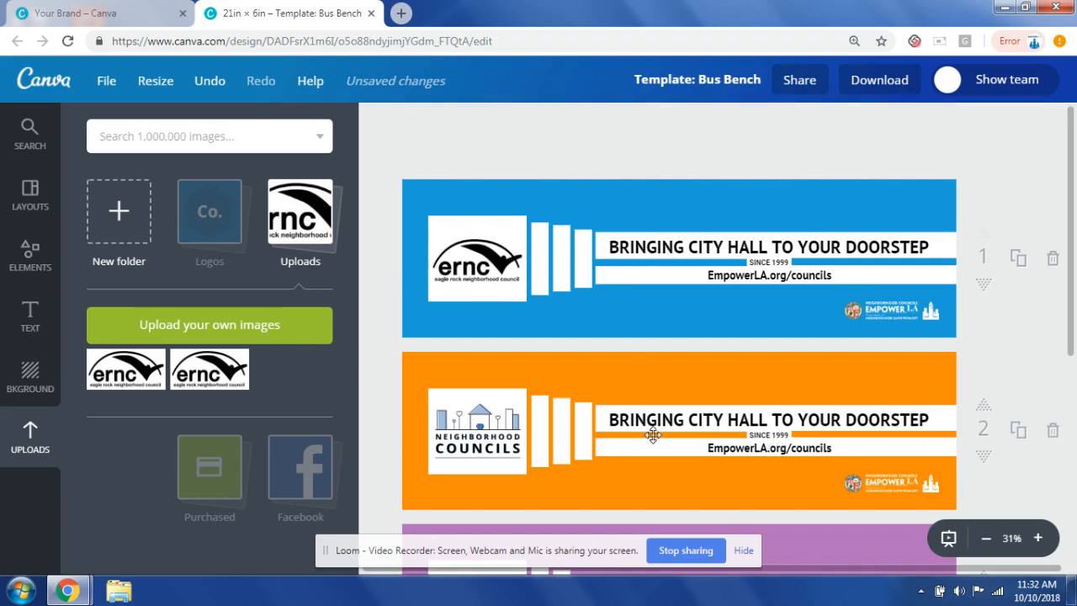
Step: Centre-align the EmpowerLA.org/councils text on the blue design
click(752, 276)
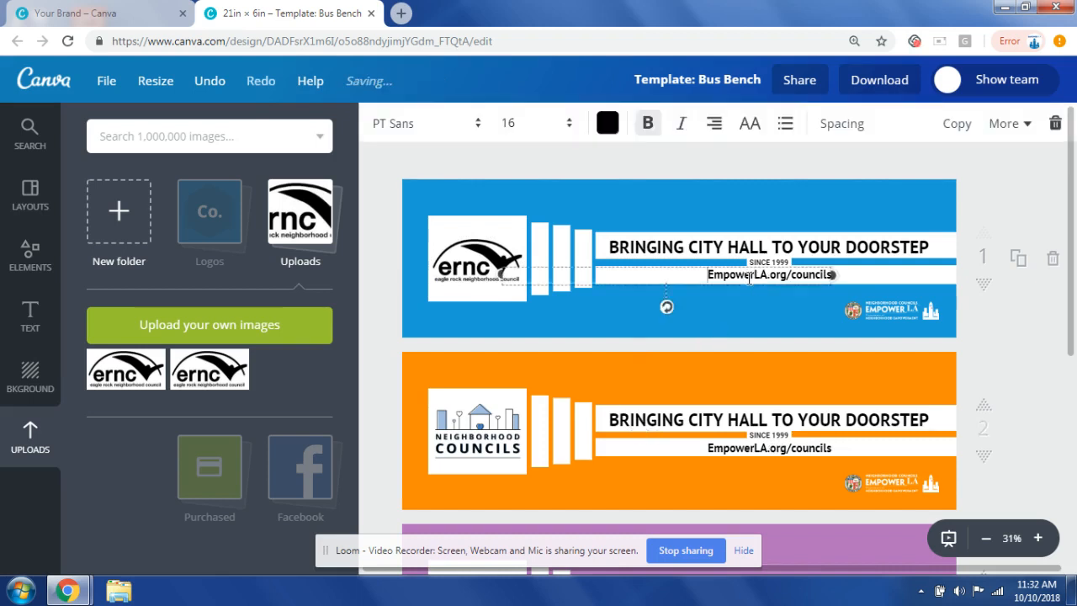
click(714, 124)
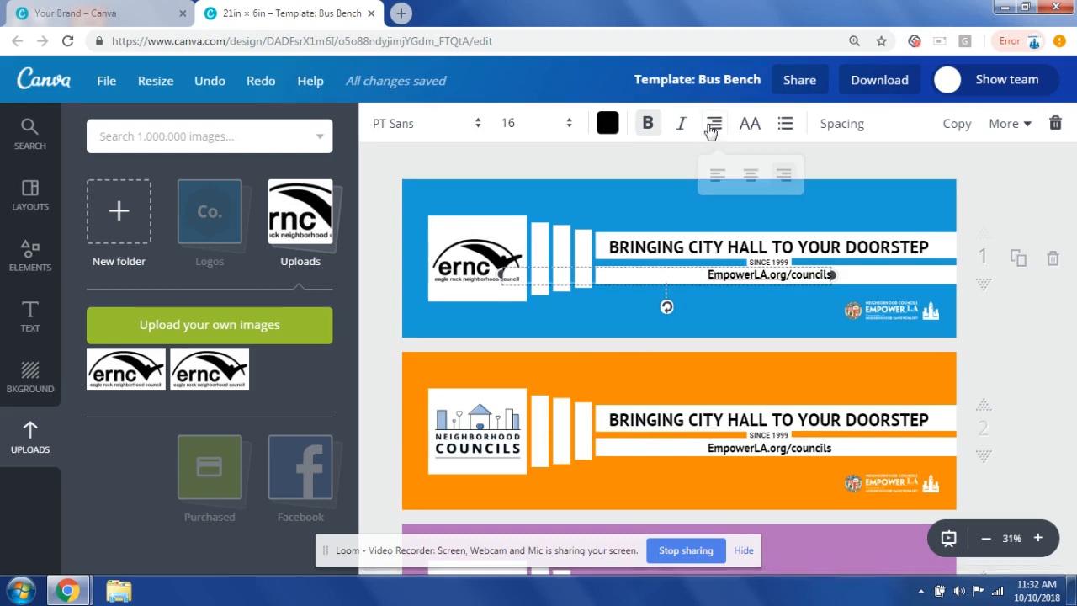
click(749, 176)
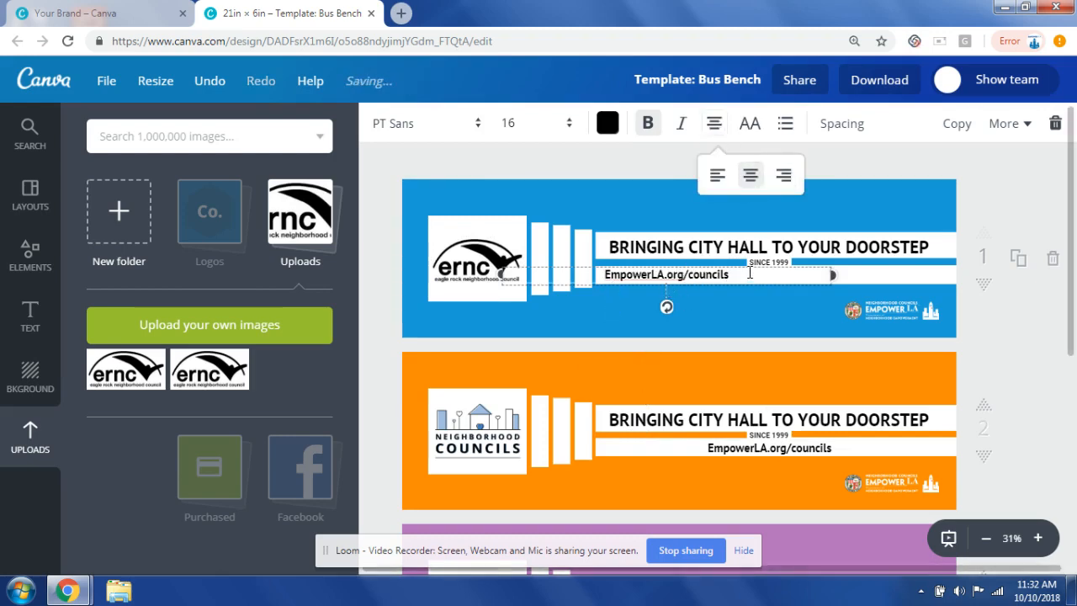
Step: Replace the EmpowerLA.org/councils text on the blue design with EAGLE ROCK NEIGHBORHOOD COUNCIL
drag(751, 279, 589, 278)
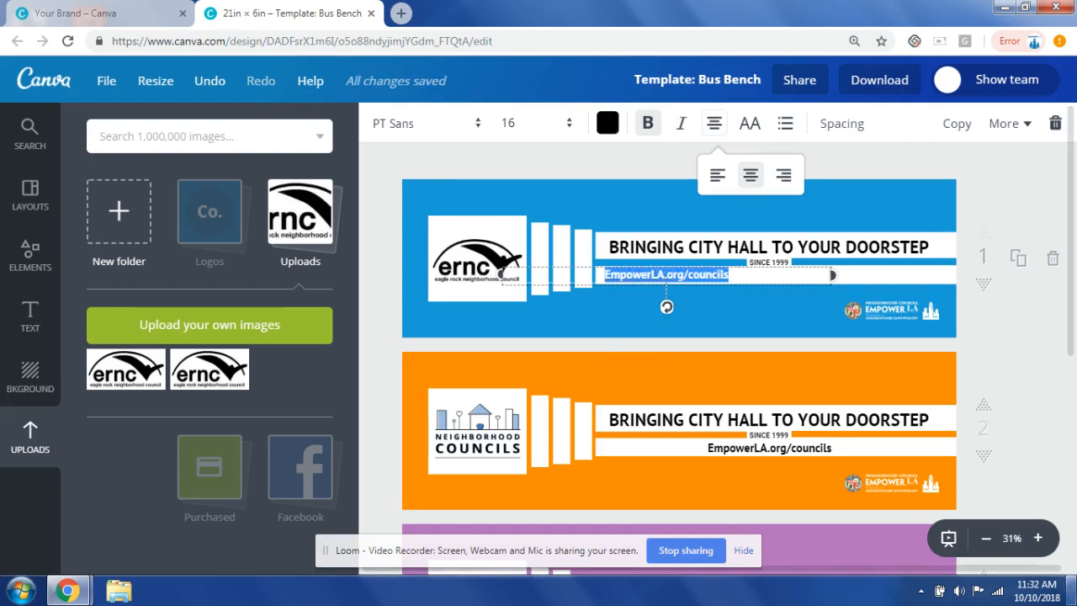
click(1072, 590)
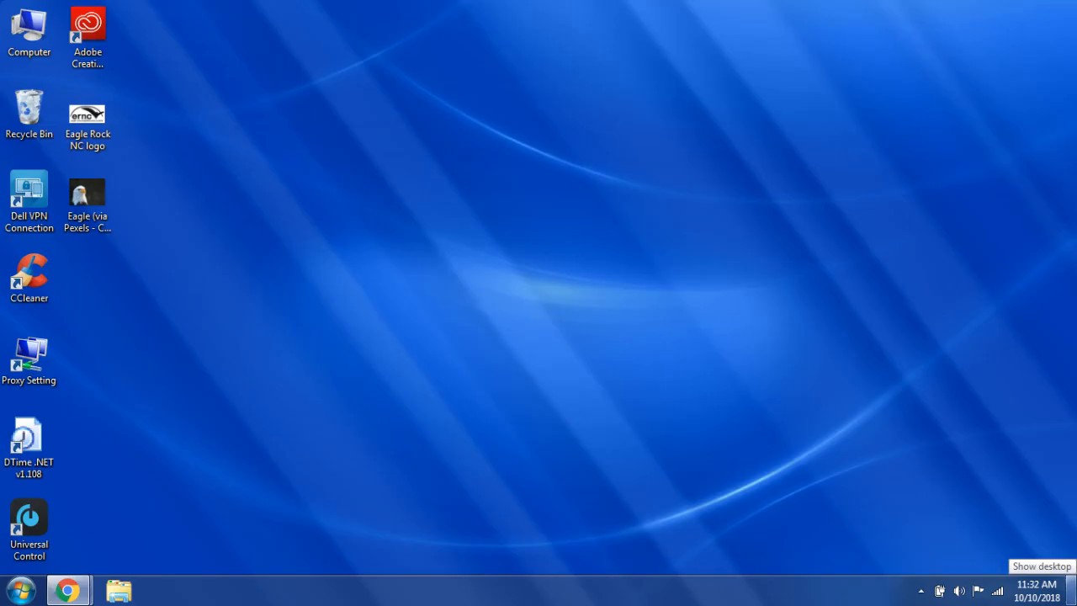
click(1072, 590)
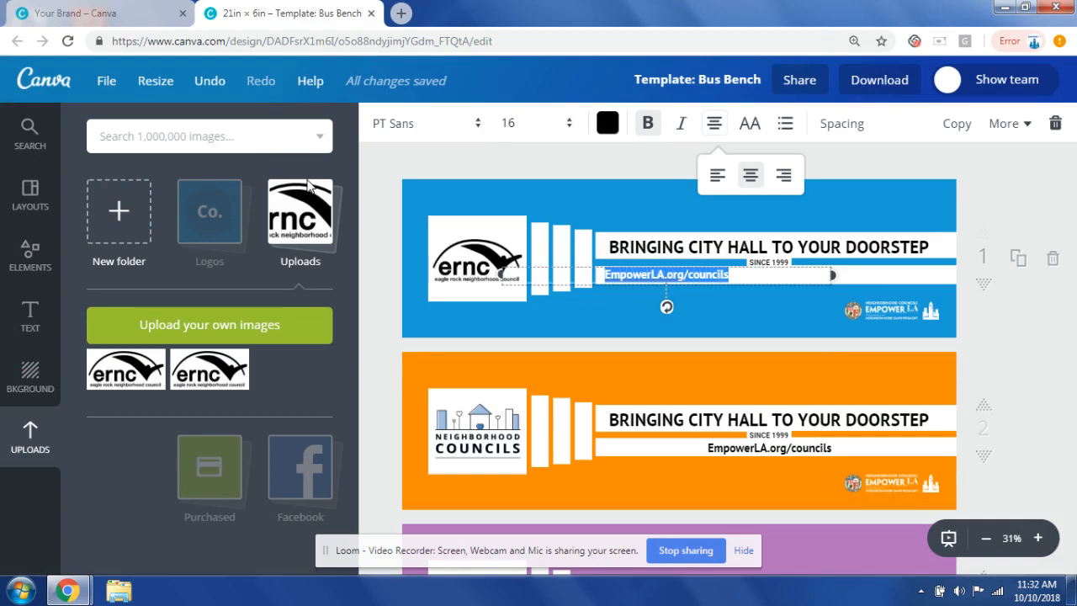
key(Delete)
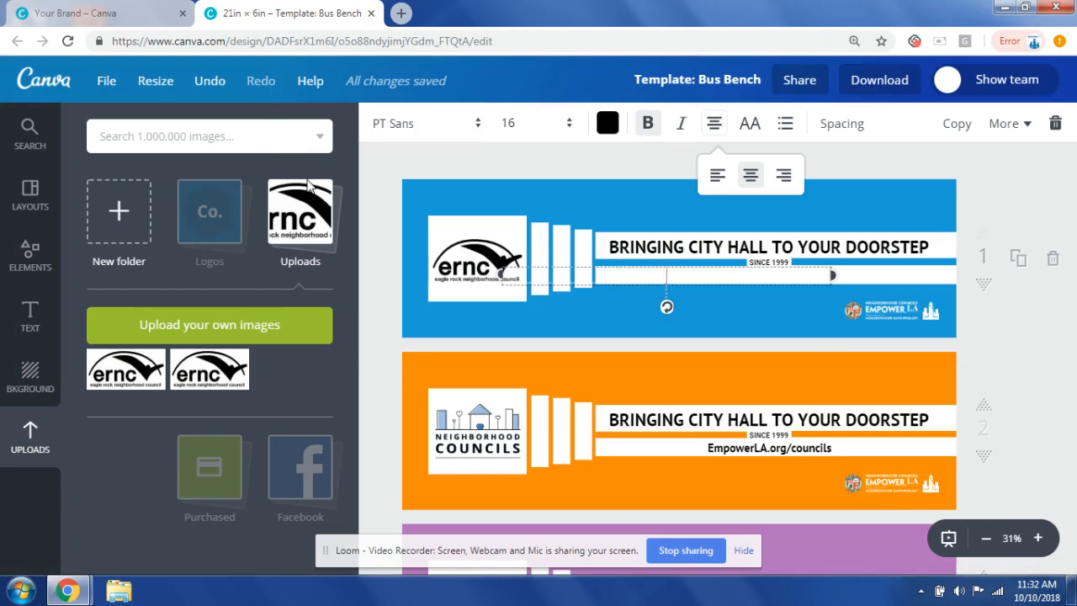
text(EAG;E)
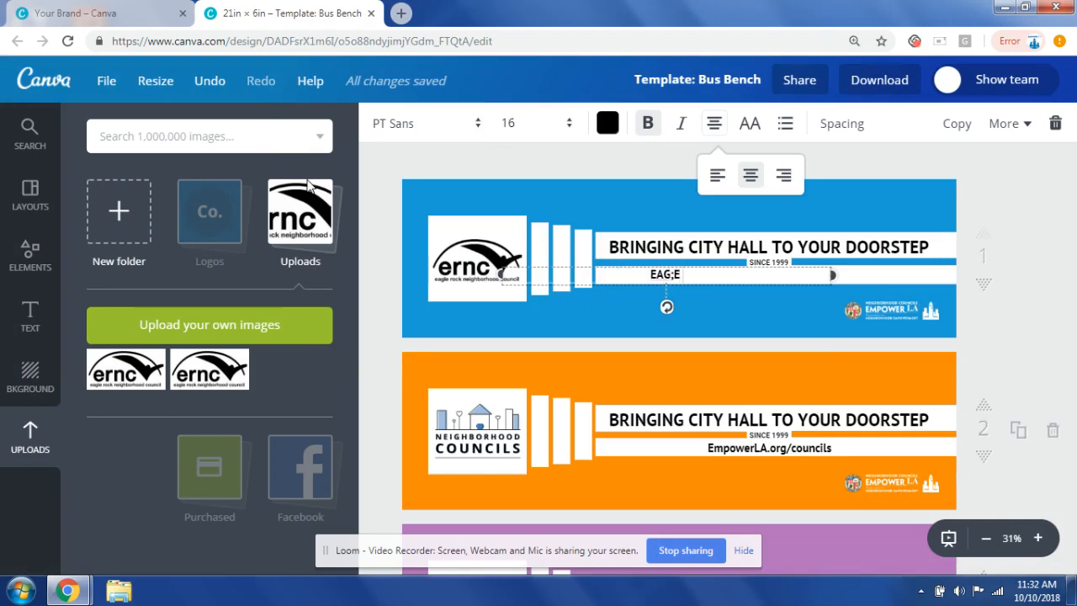
key(BackSpace)
key(BackSpace)
key(BackSpace)
text(GLE ROCK NE)
text(IGHBORHOOD COUNCIL)
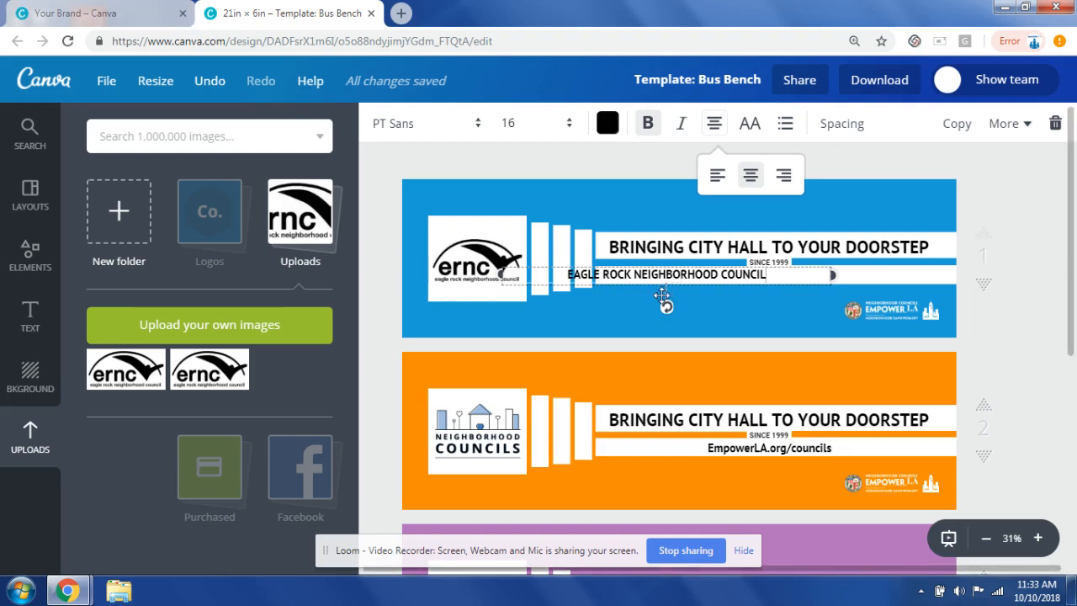
Step: Centre the EAGLE ROCK NEIGHBORHOOD COUNCIL text in the white bar below SINCE 1999 and set its font size to 18
drag(662, 295, 769, 302)
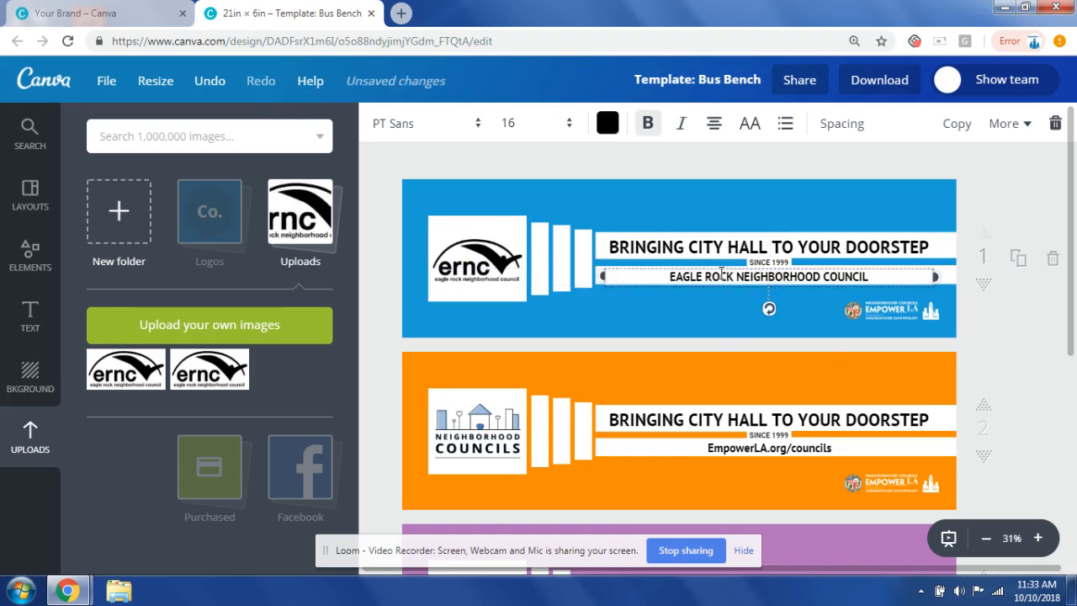
click(569, 124)
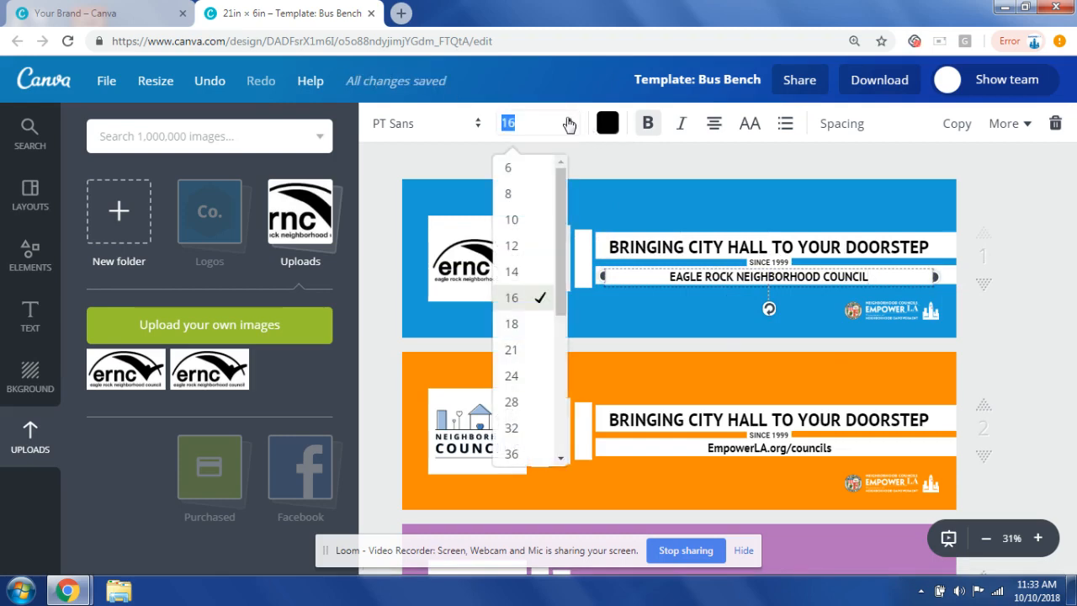
click(512, 328)
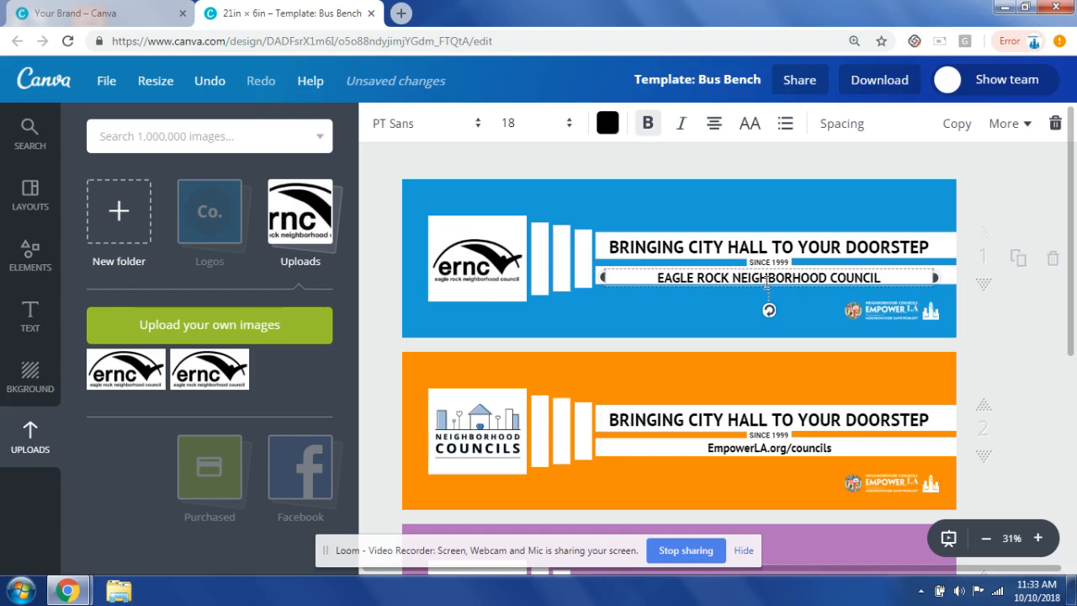
drag(764, 292, 764, 284)
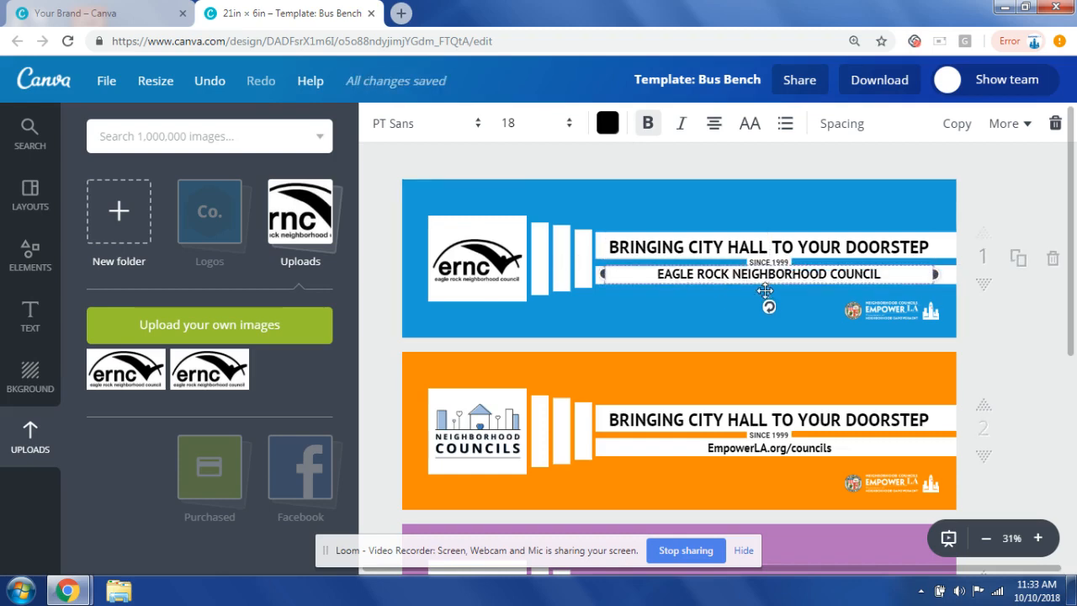
key(ctrl+z)
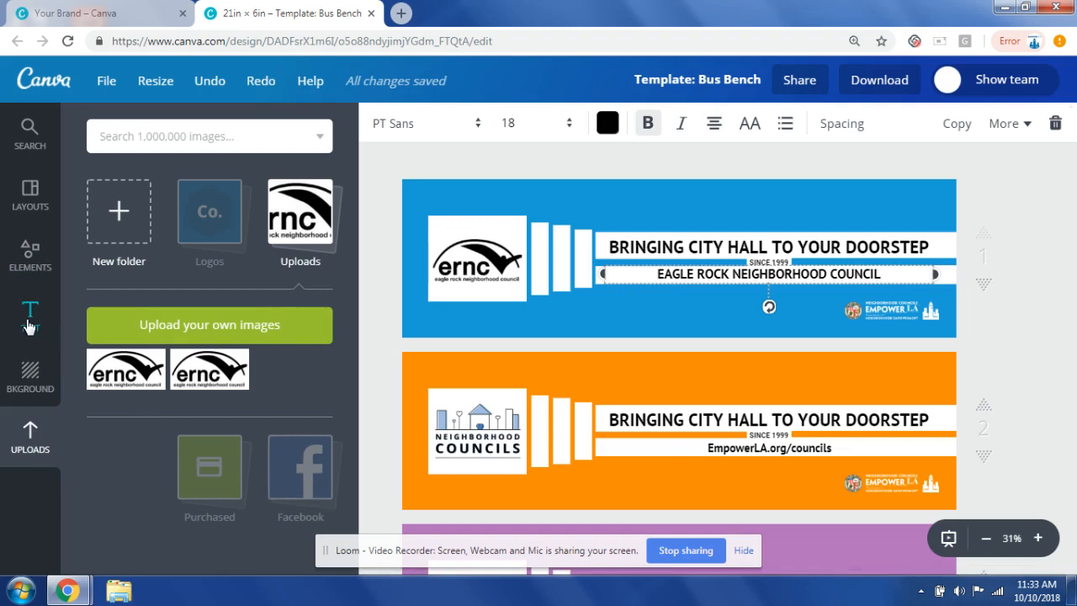
Step: Add a body text box and move it onto the blue design on page 1, below the council name
click(28, 324)
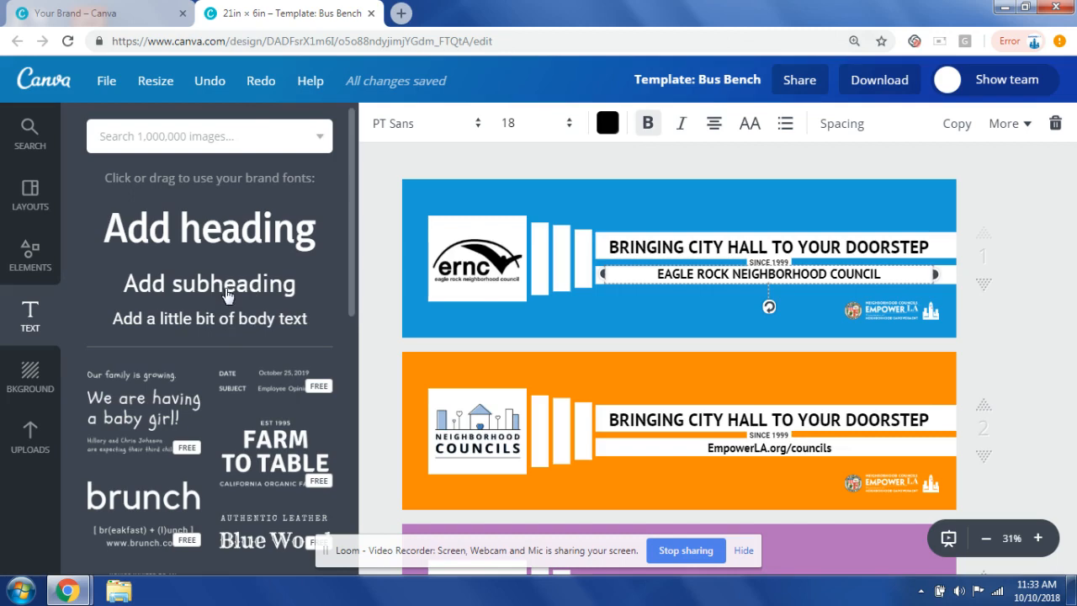
click(225, 325)
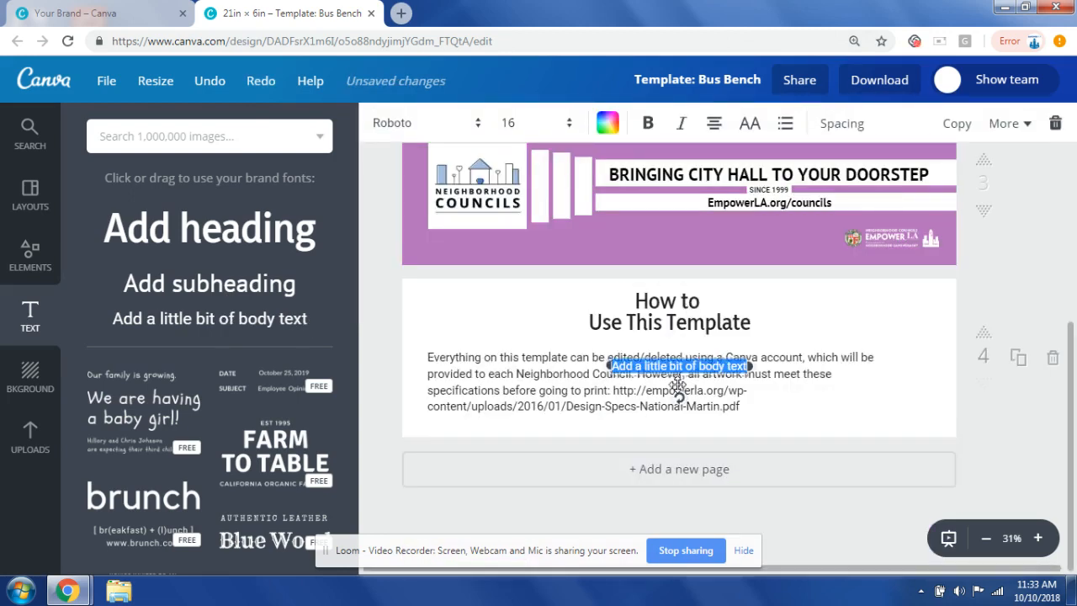
drag(677, 379, 685, 177)
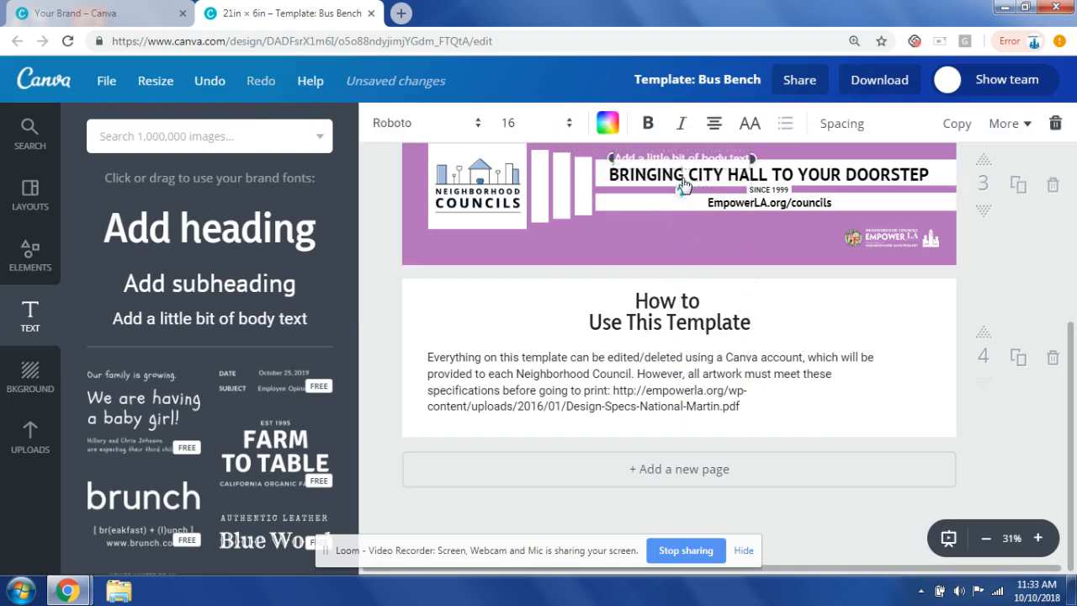
scroll(636, 277, up, 2)
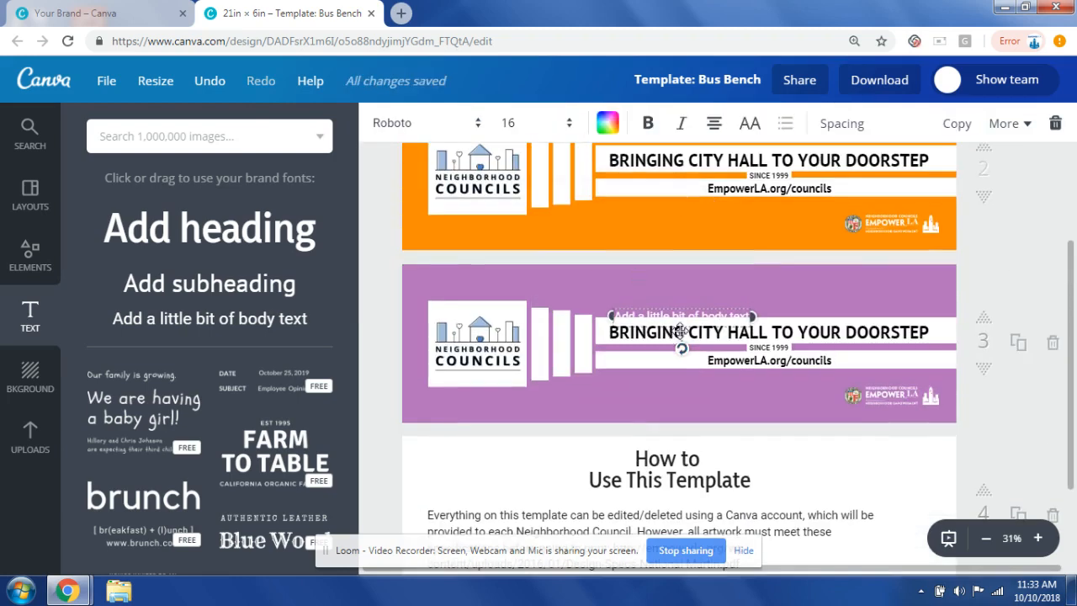
drag(678, 341, 675, 218)
scroll(675, 219, up, 2)
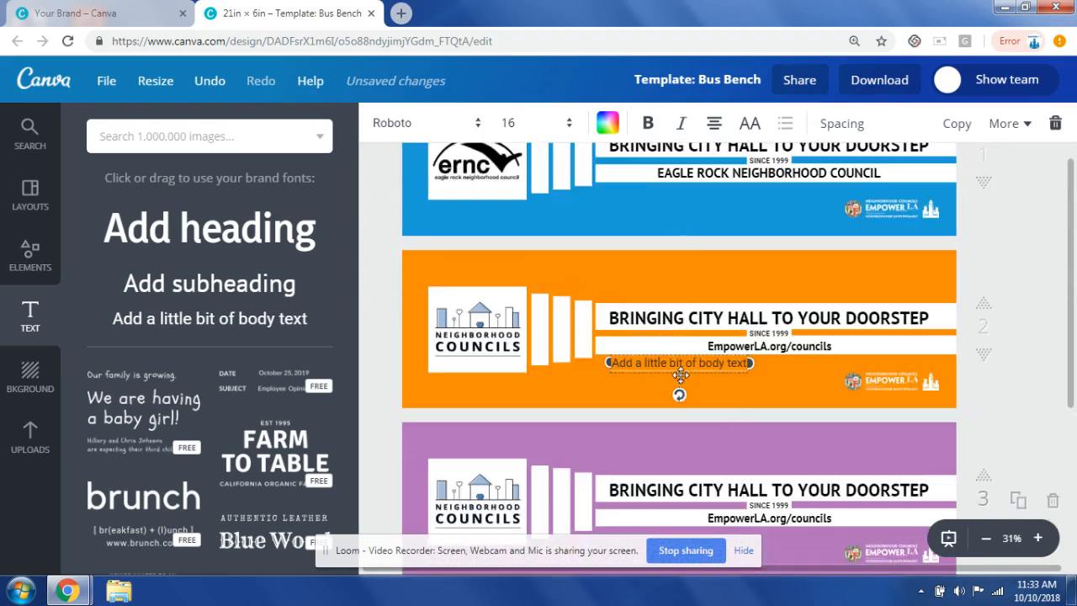
drag(683, 364, 778, 210)
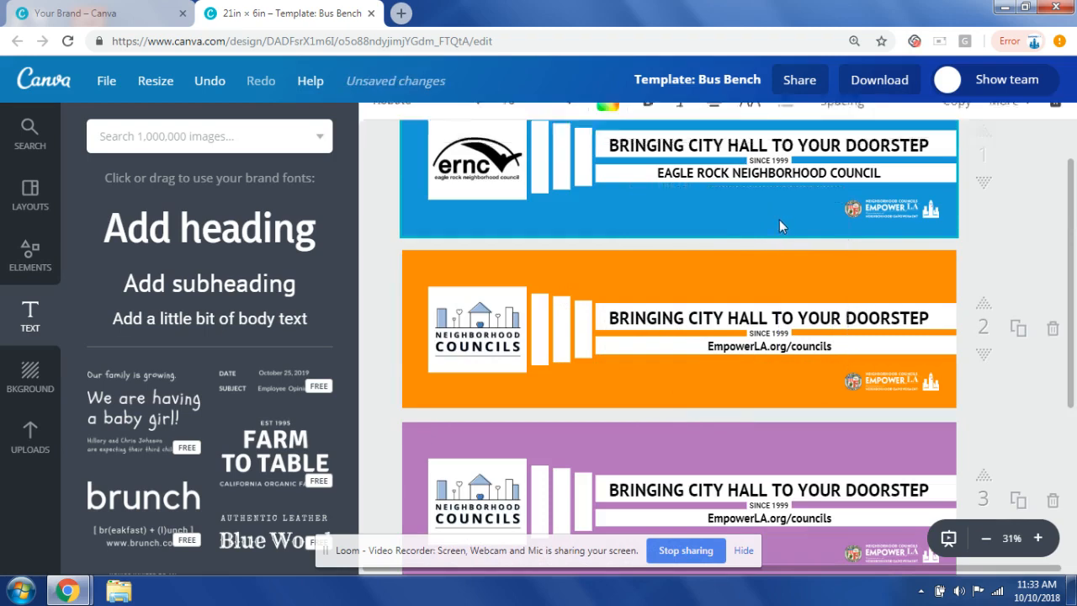
scroll(775, 354, up, 2)
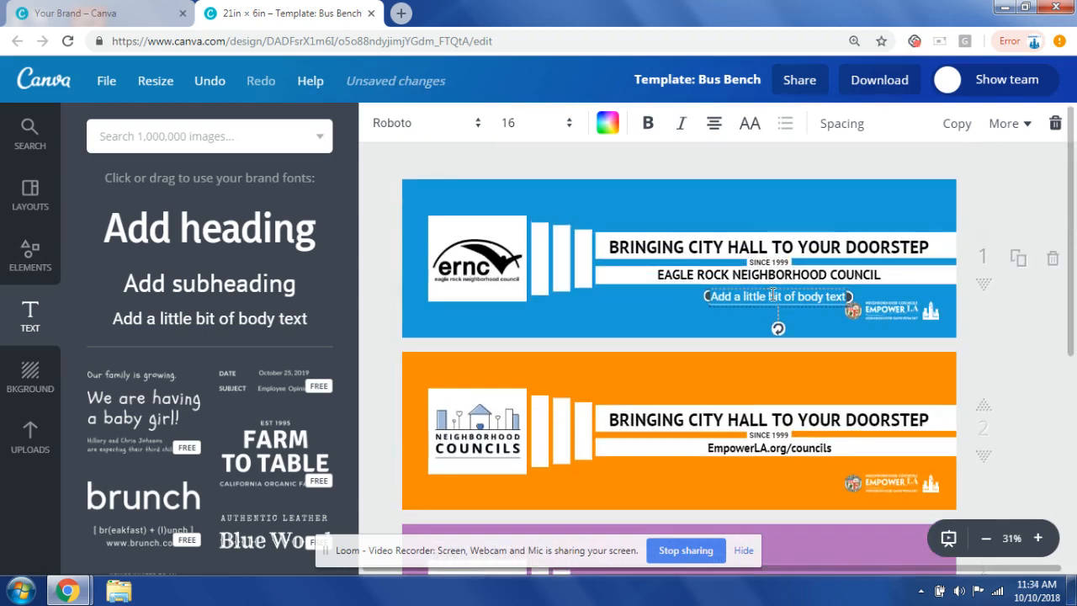
key(ctrl+z)
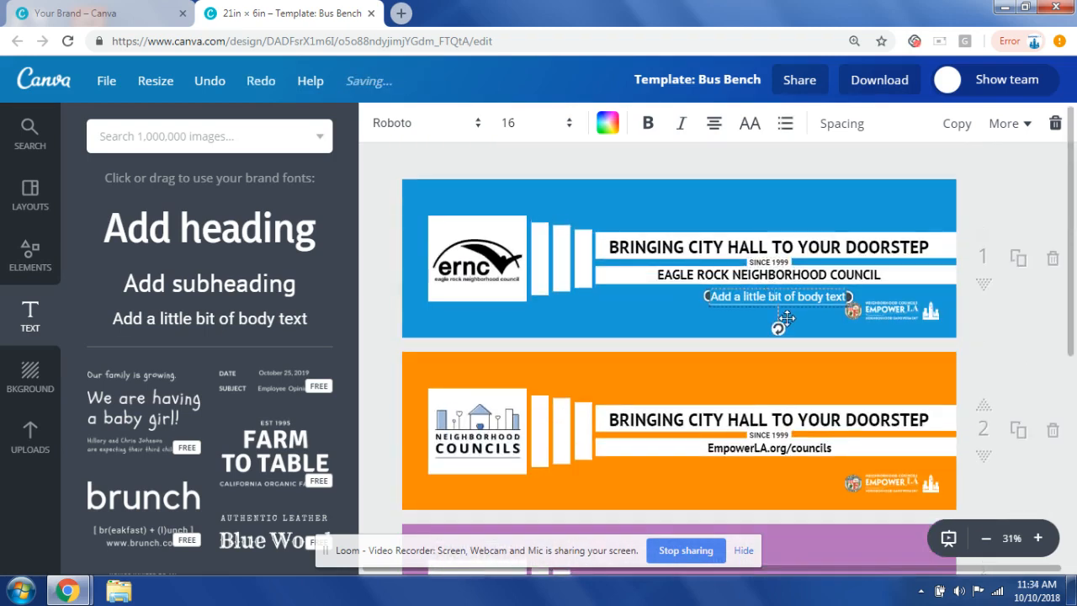
key(ctrl+a)
key(BackSpace)
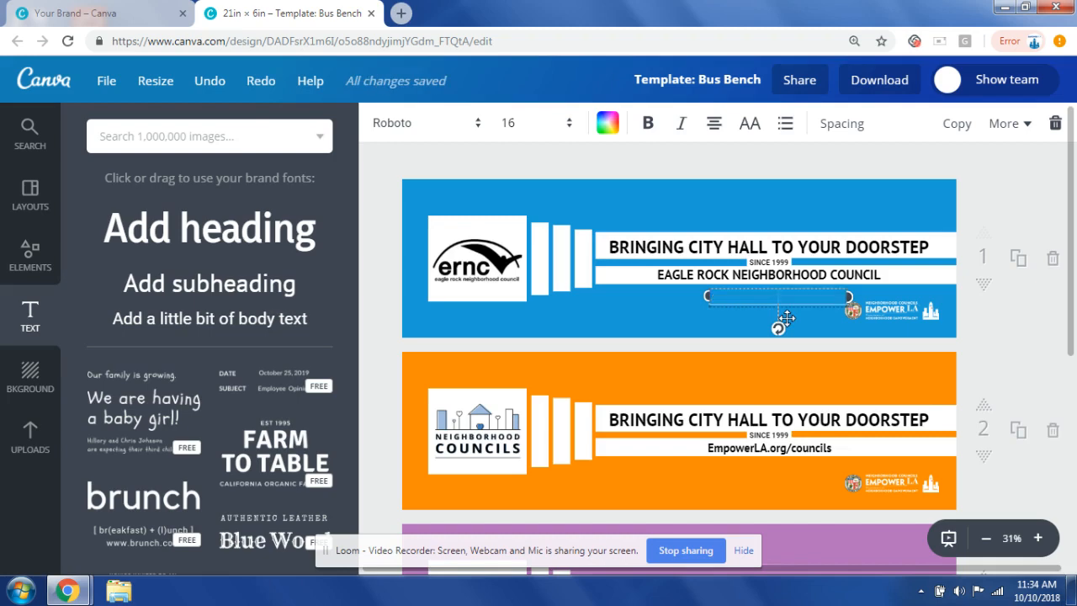
text(WWW.ERNC.LA)
drag(773, 311, 767, 312)
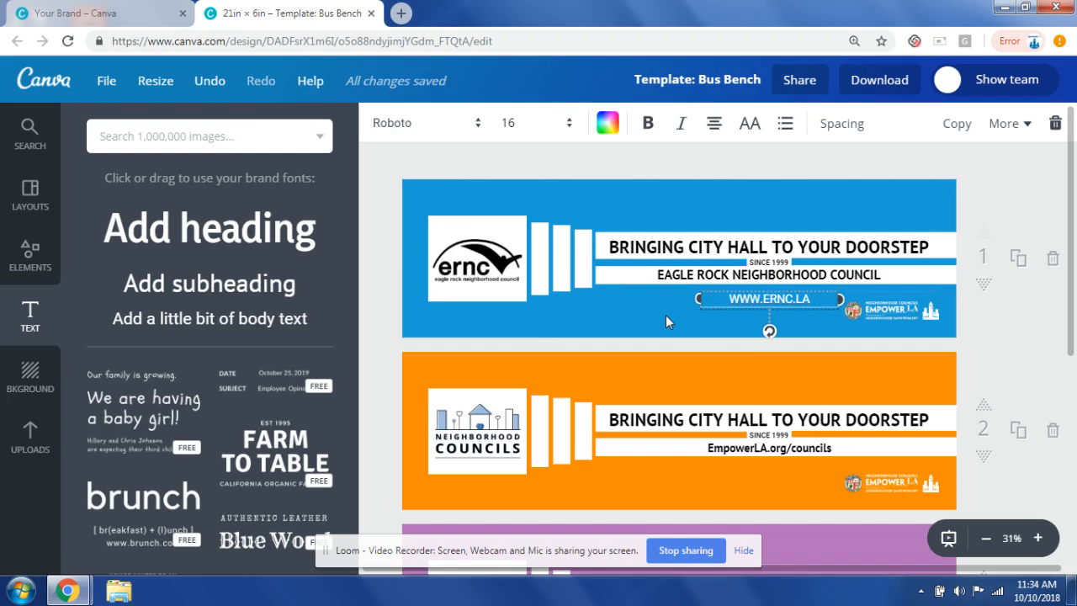
click(665, 314)
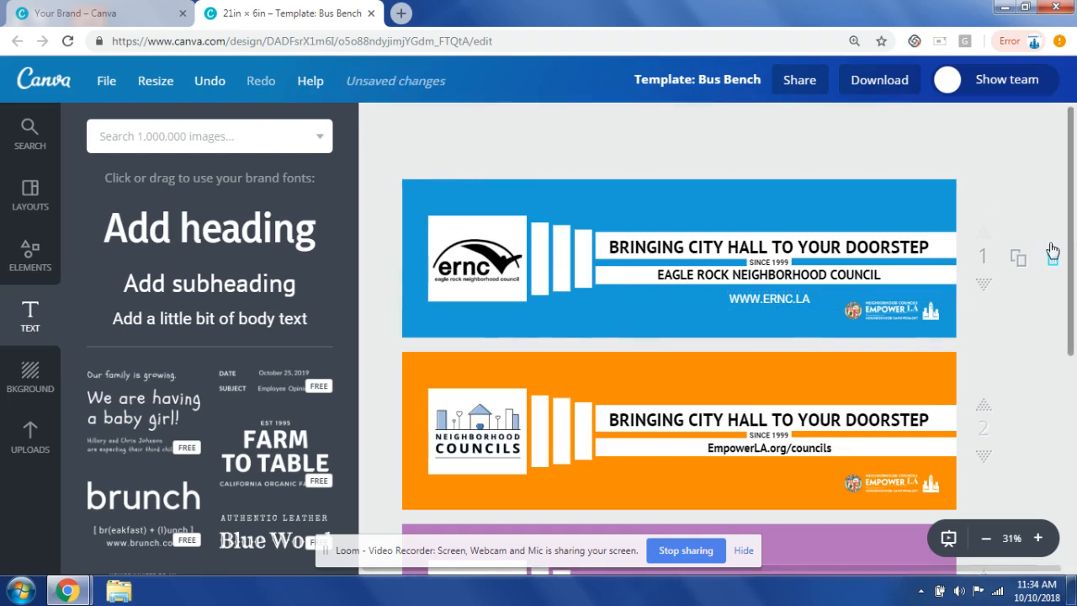
click(762, 302)
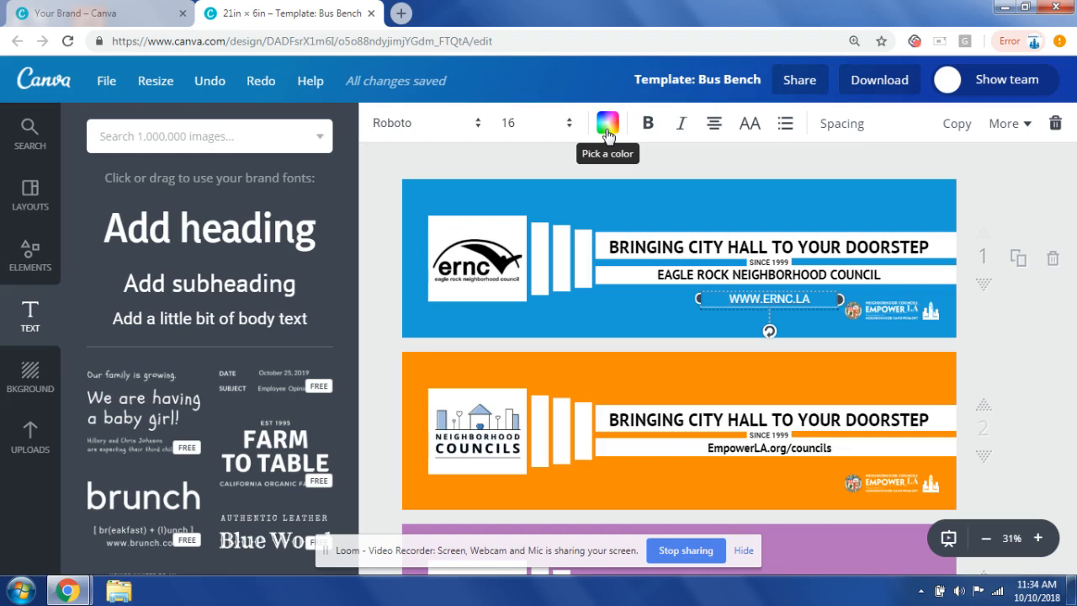
click(607, 126)
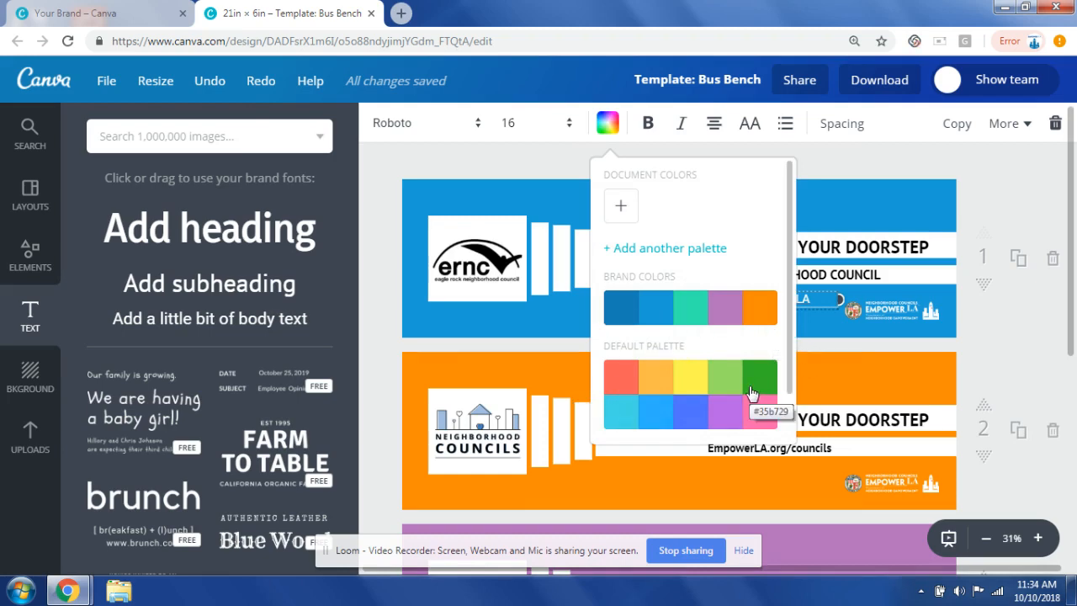
click(624, 211)
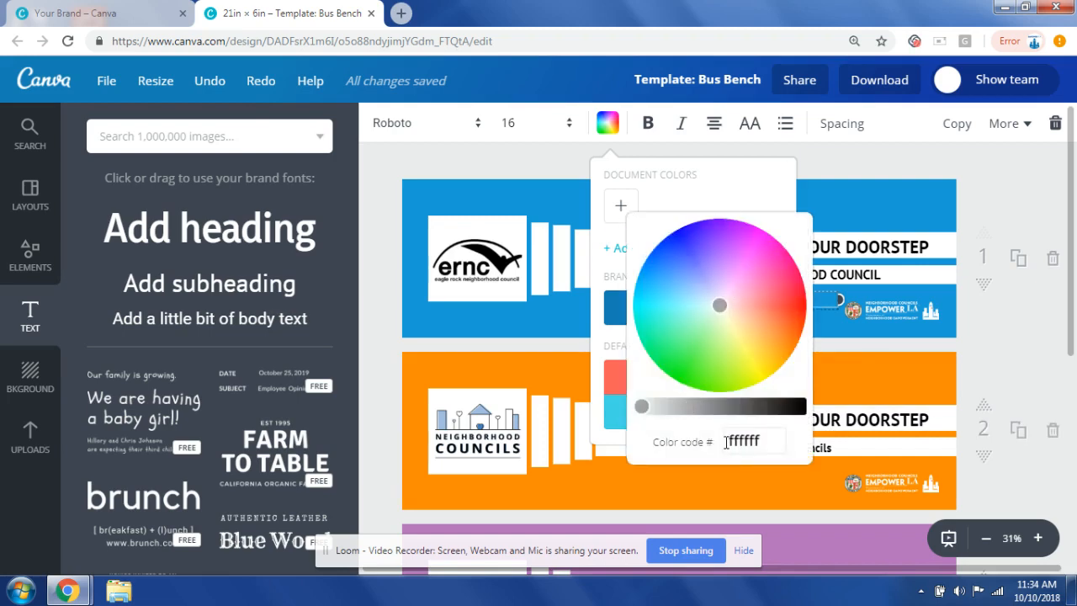
drag(729, 442, 794, 452)
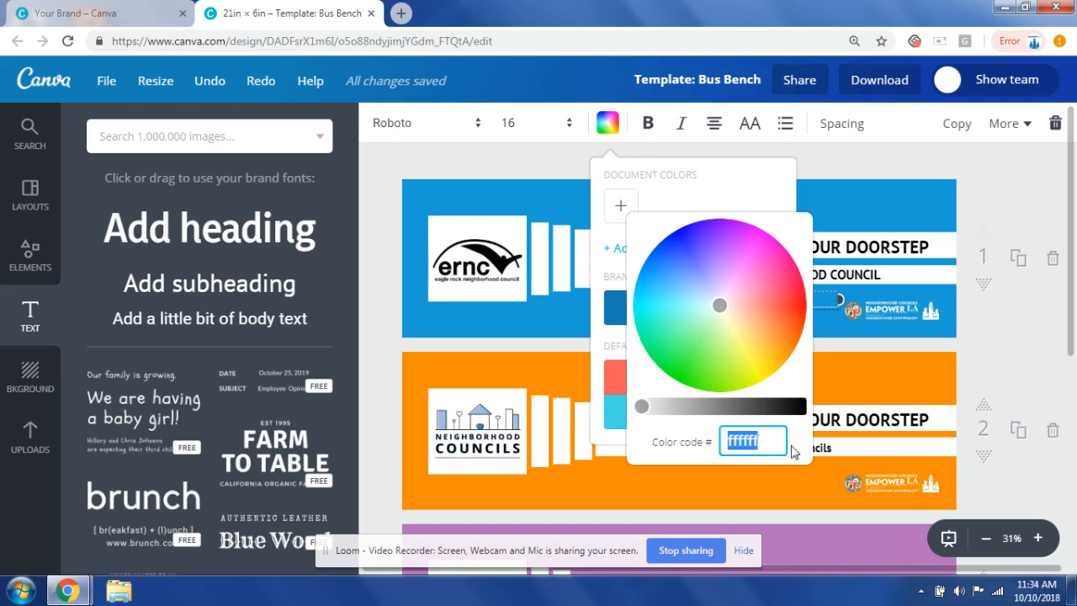
click(723, 194)
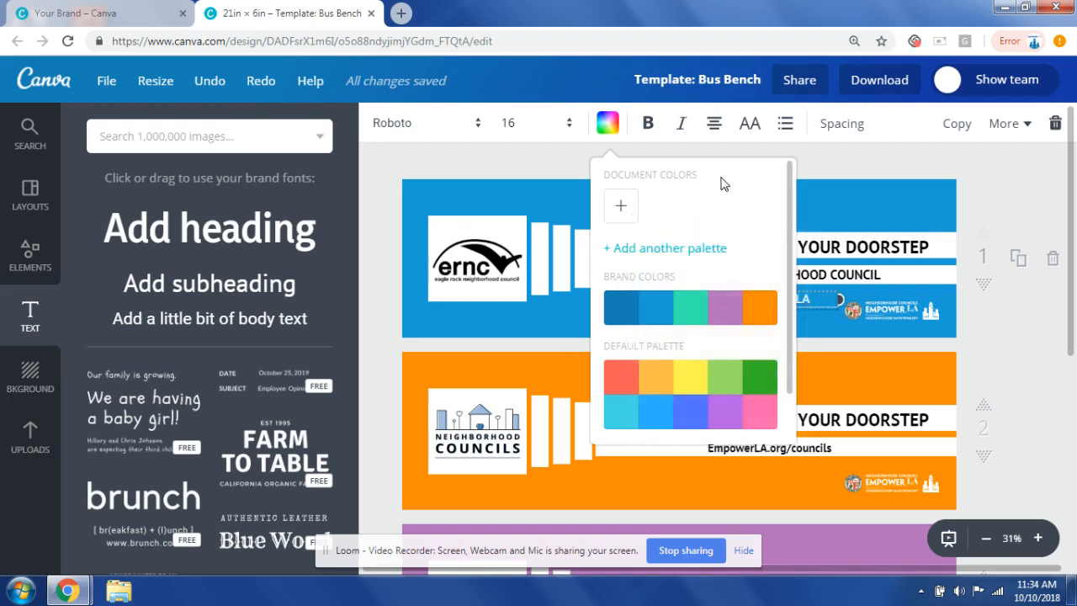
click(607, 124)
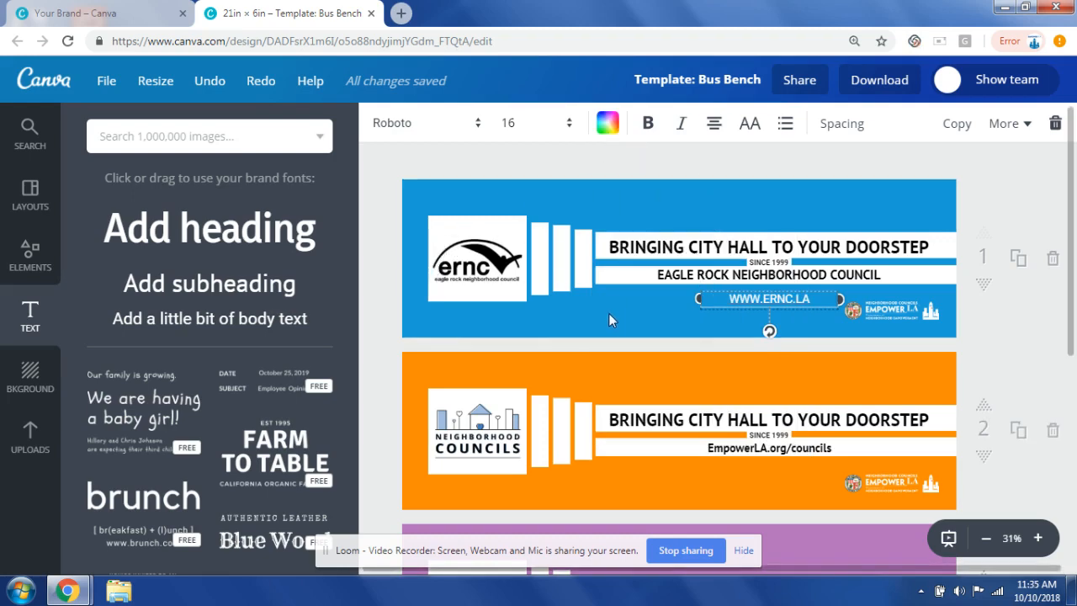
Step: Delete the unused orange and purple design pages
scroll(701, 300, down, 2)
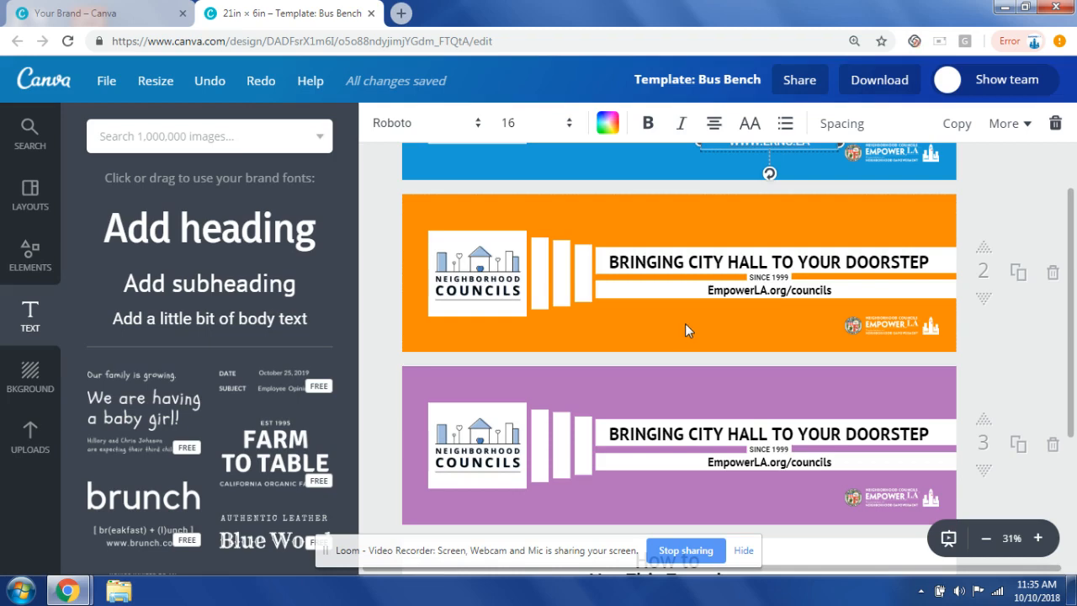
click(1055, 278)
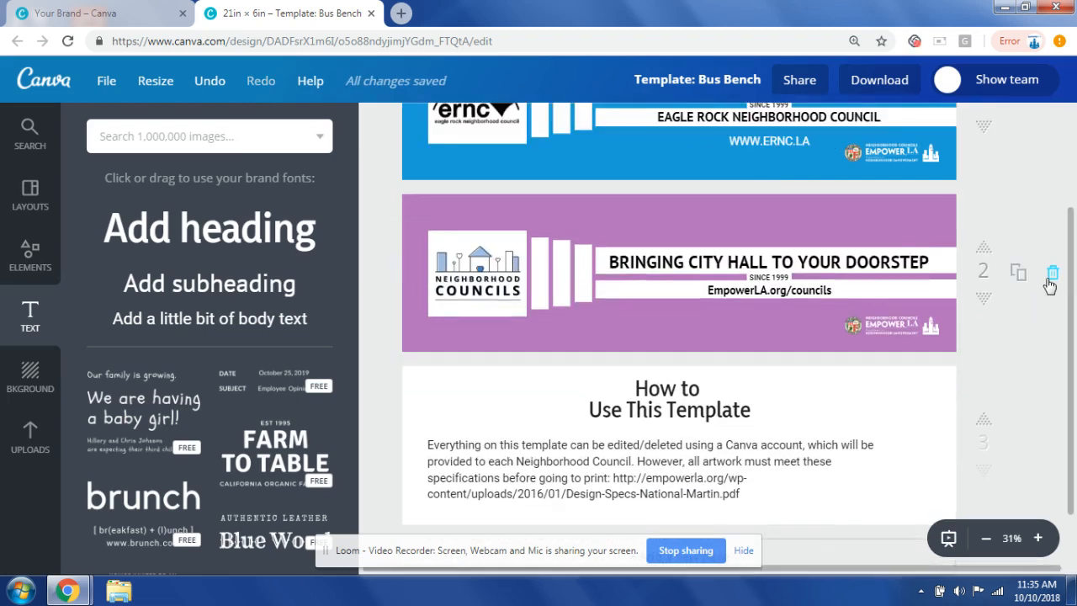
click(1051, 278)
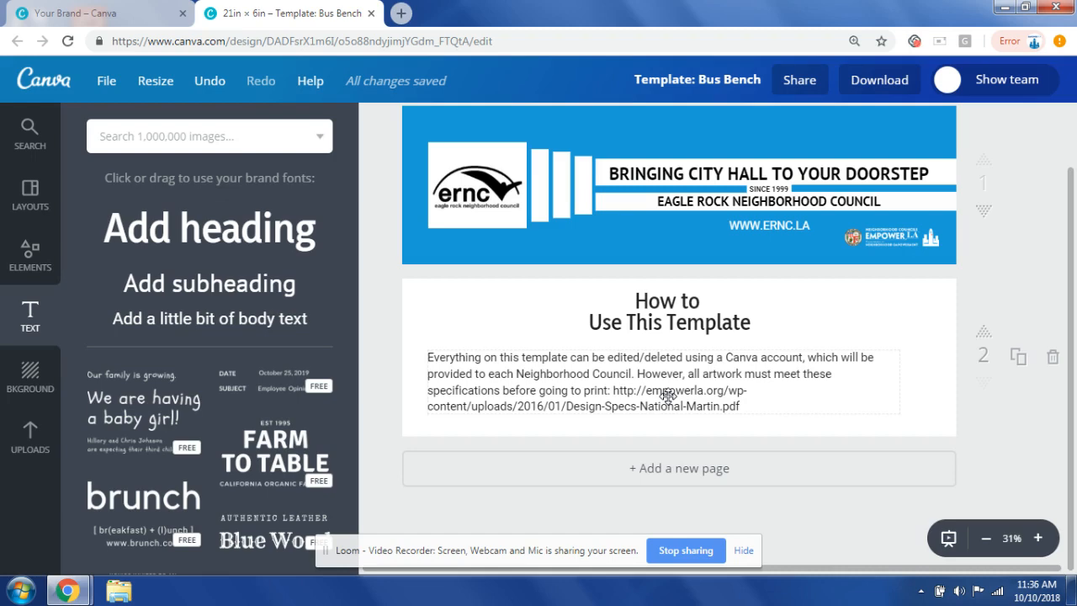
Step: Copy the design specifications URL from the How to Use This Template page and open the PDF in a new browser tab
click(627, 393)
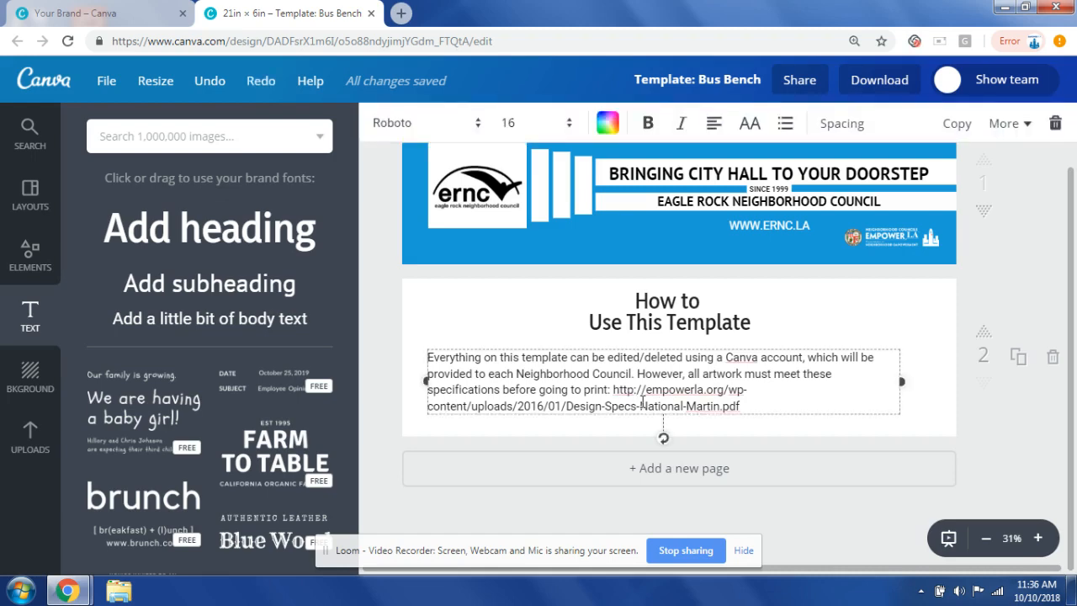
drag(740, 406, 615, 393)
right_click(615, 393)
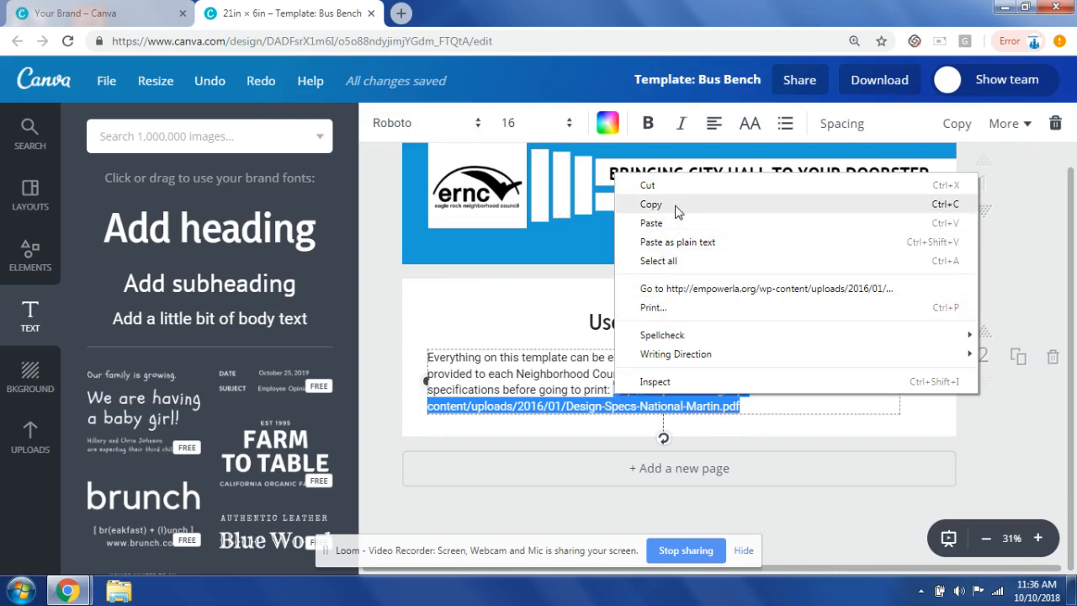
click(652, 204)
click(402, 14)
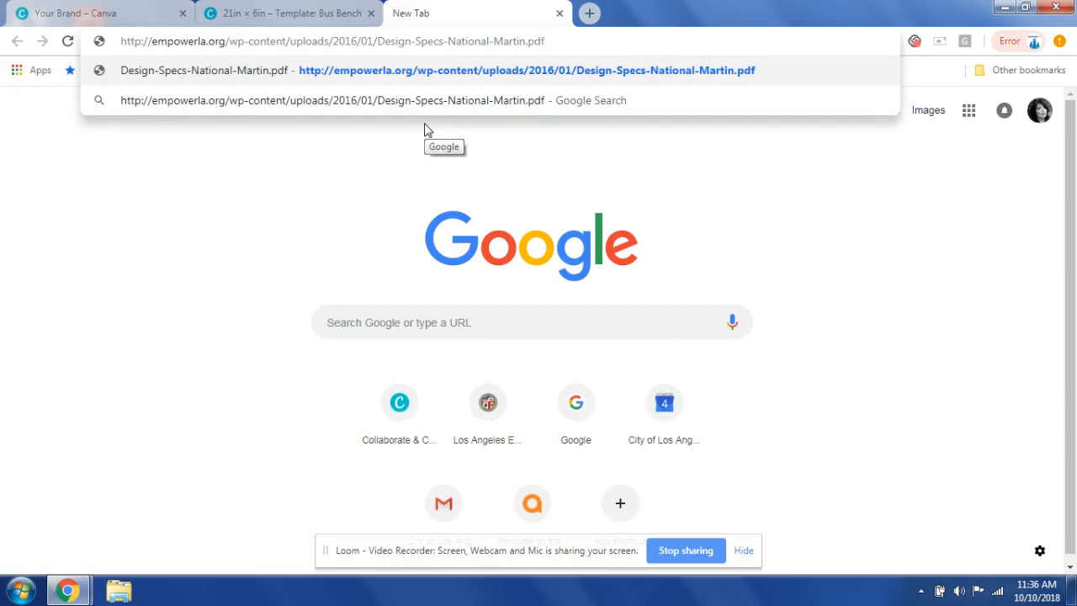
key(Return)
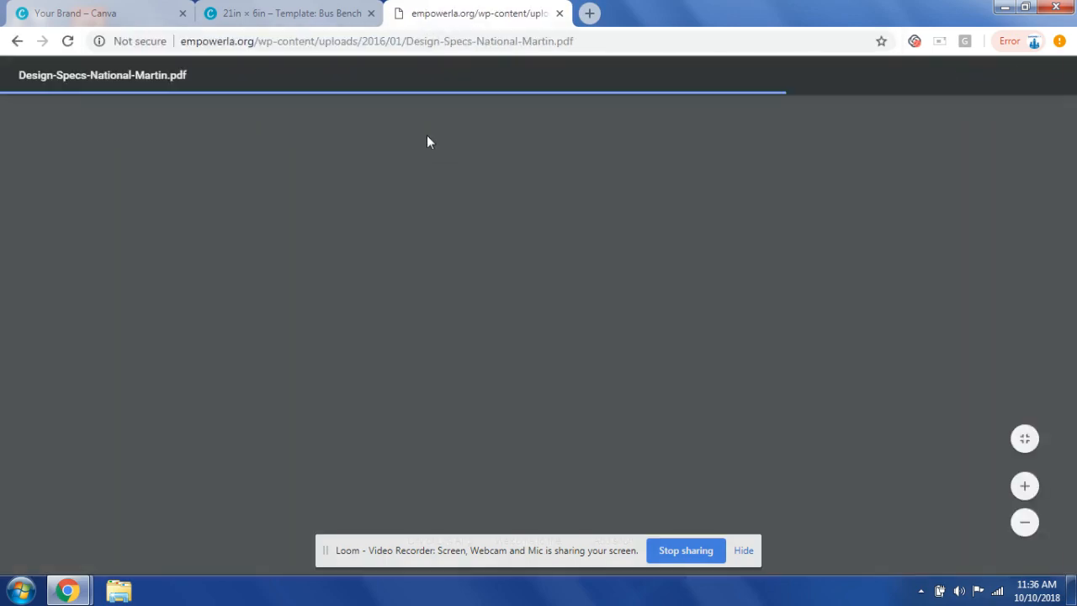
Step: Look over the bus bench specification PDF, return to the Canva design and delete its How to Use This Template page
scroll(428, 141, down, 3)
scroll(427, 141, up, 5)
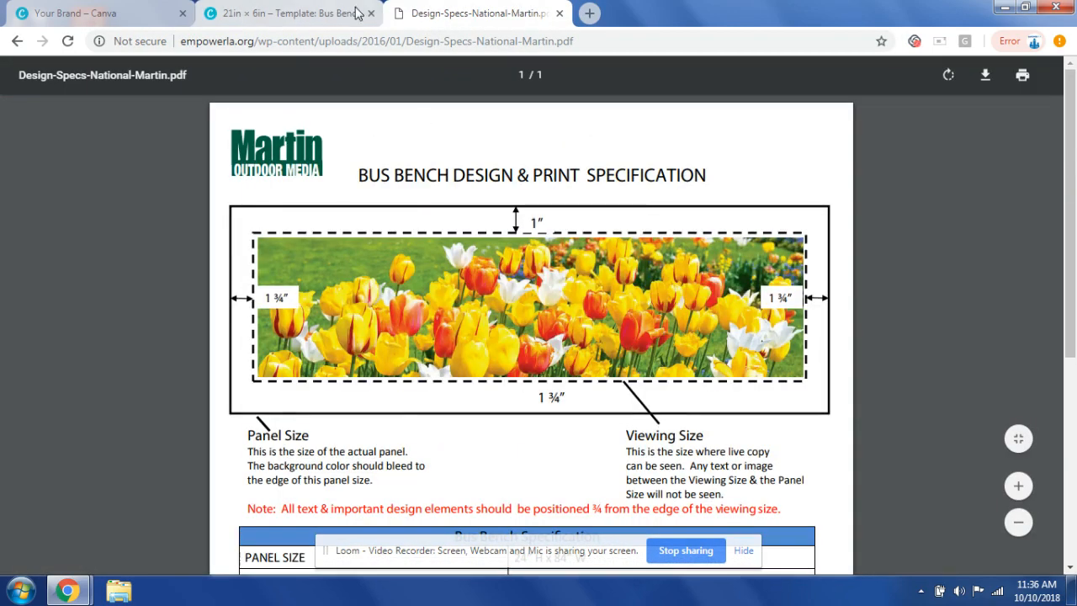
click(298, 12)
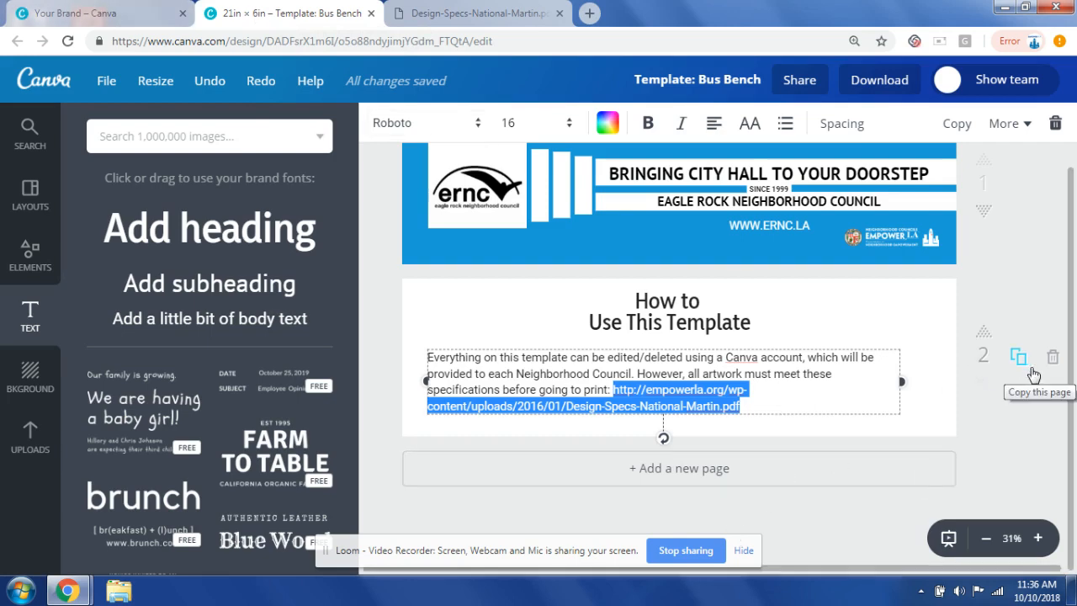
click(986, 444)
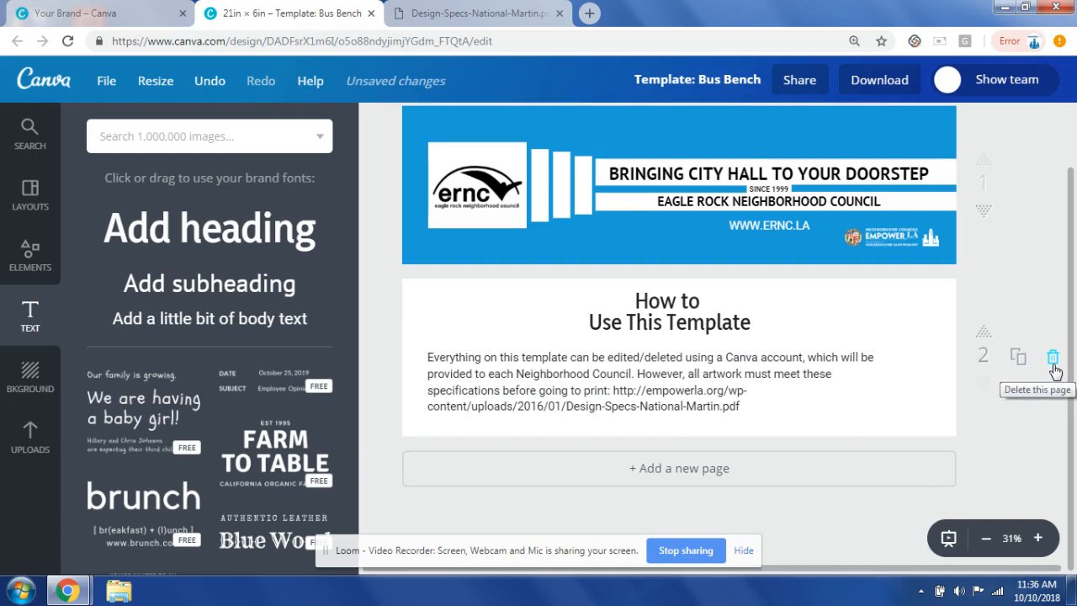
click(1053, 367)
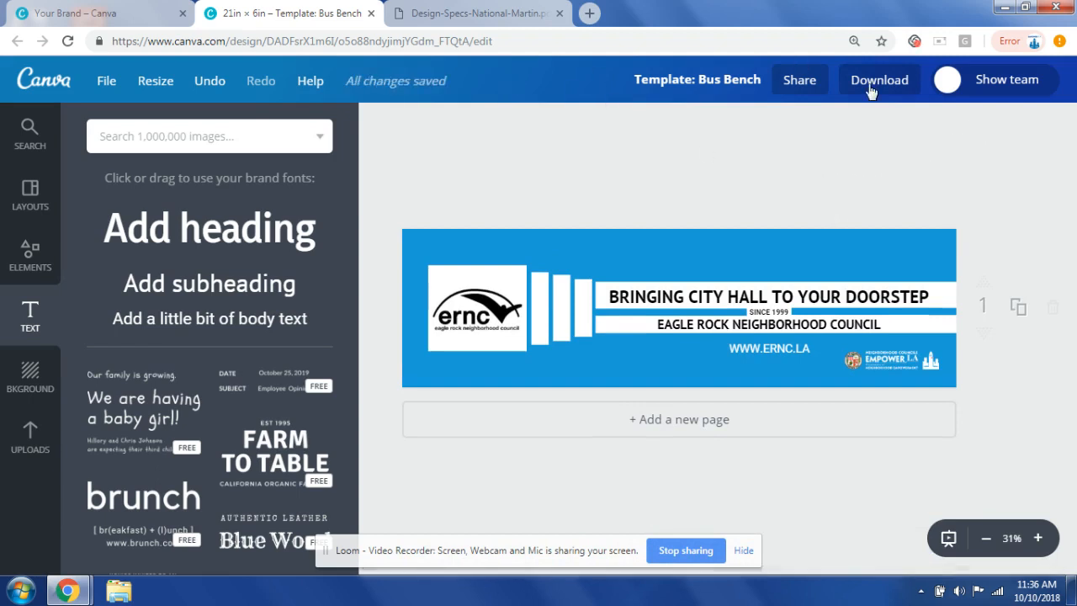
Step: Download the bus bench design as a PDF - Print file and dismiss the team invitation dialog
click(896, 83)
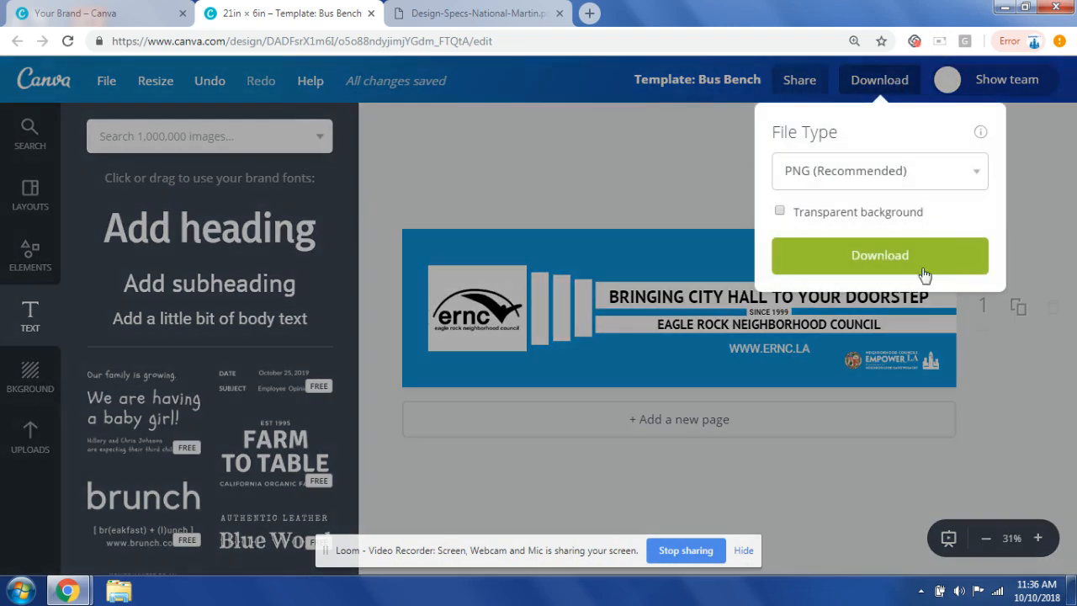
click(976, 175)
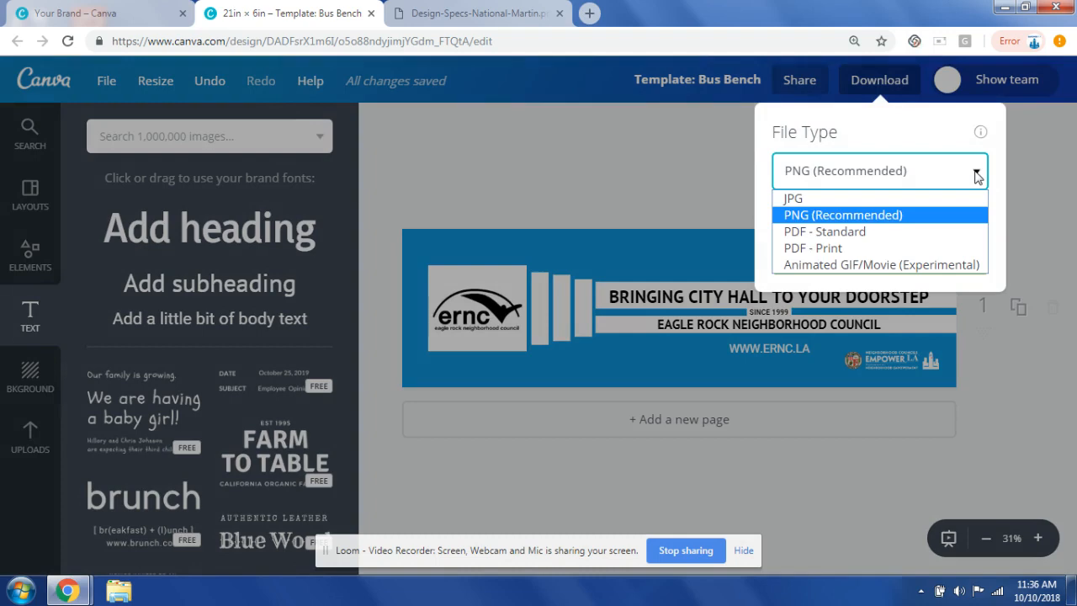
click(883, 249)
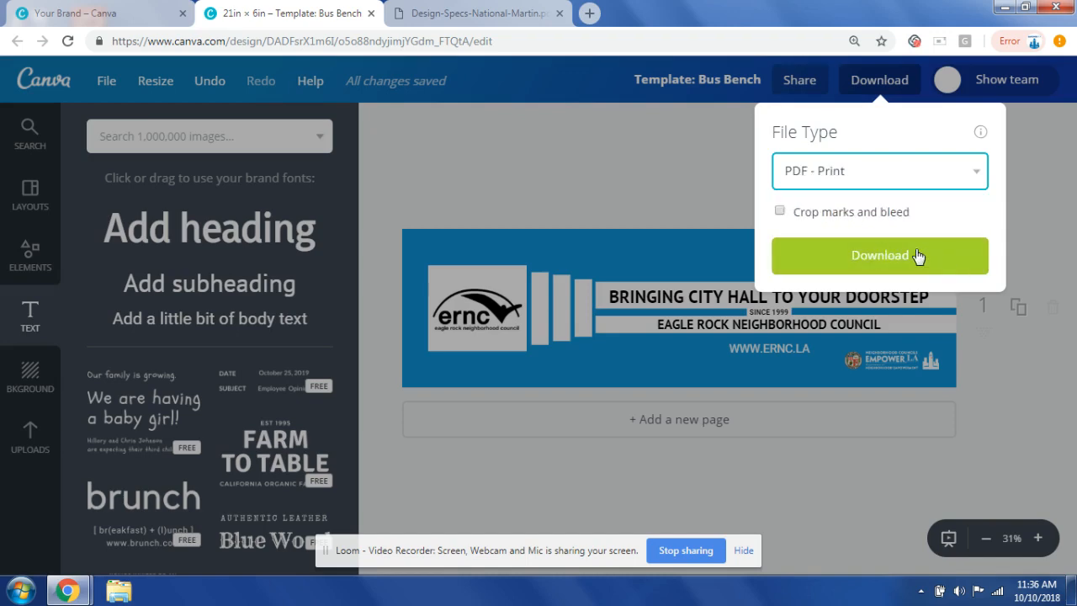
click(915, 252)
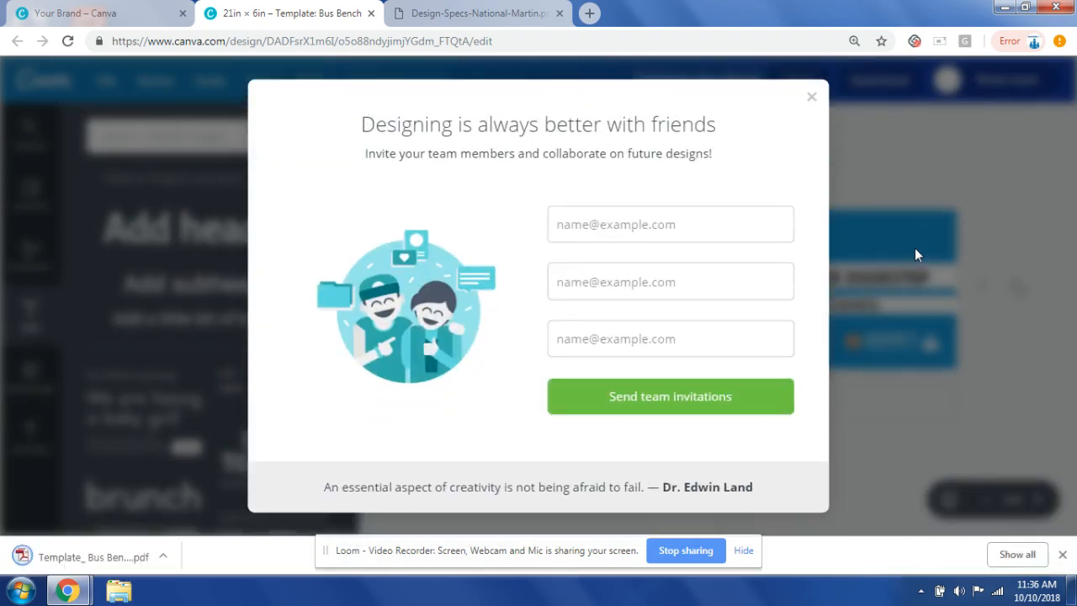
click(815, 100)
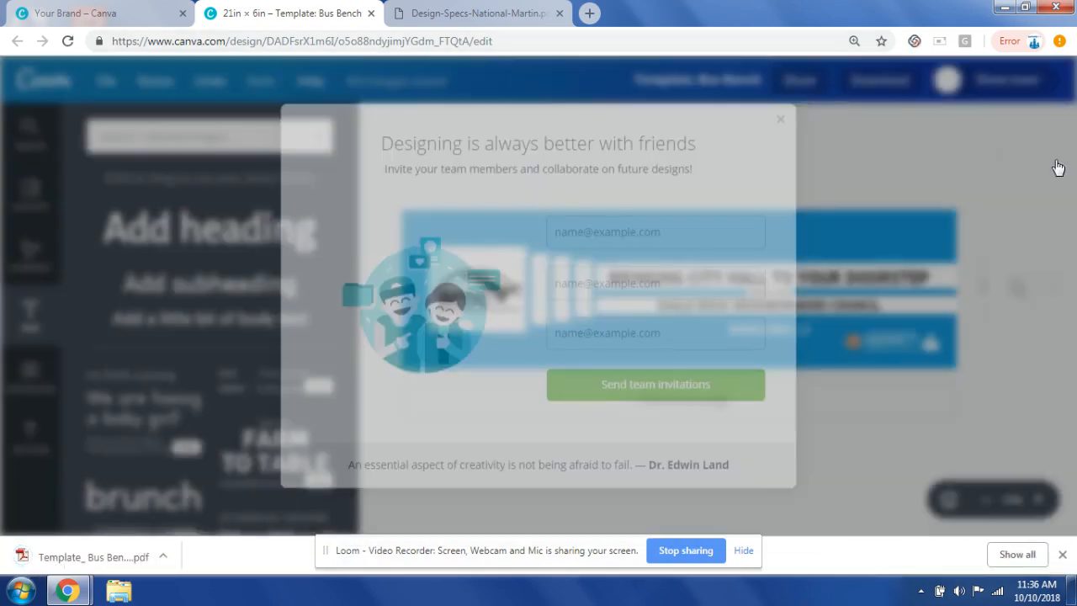